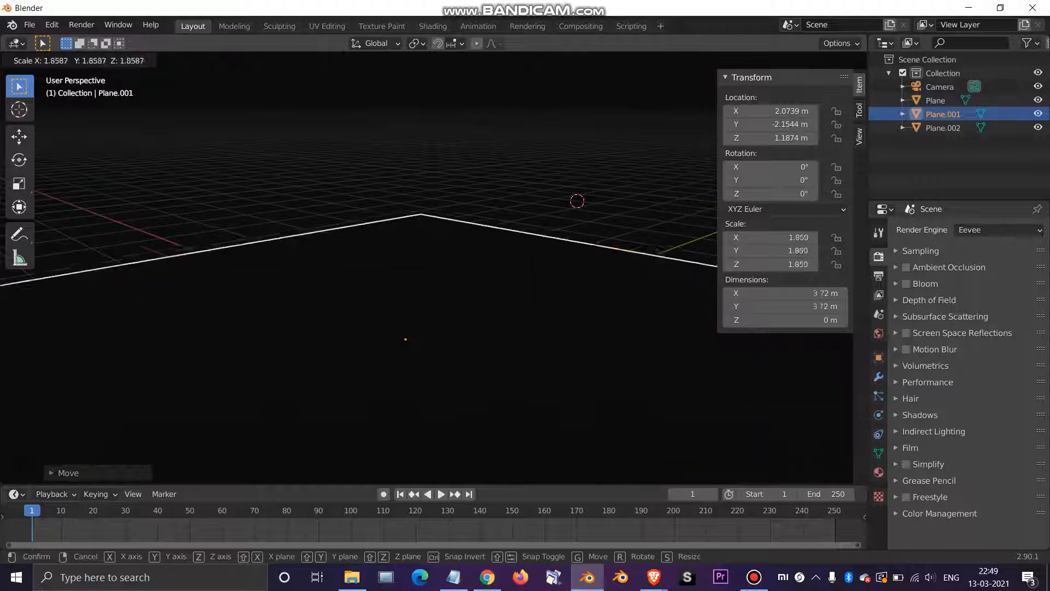
- Enlarge the plane to about 4.33 m square, and add a cube scaled down to about 0.39 m
key(Return)
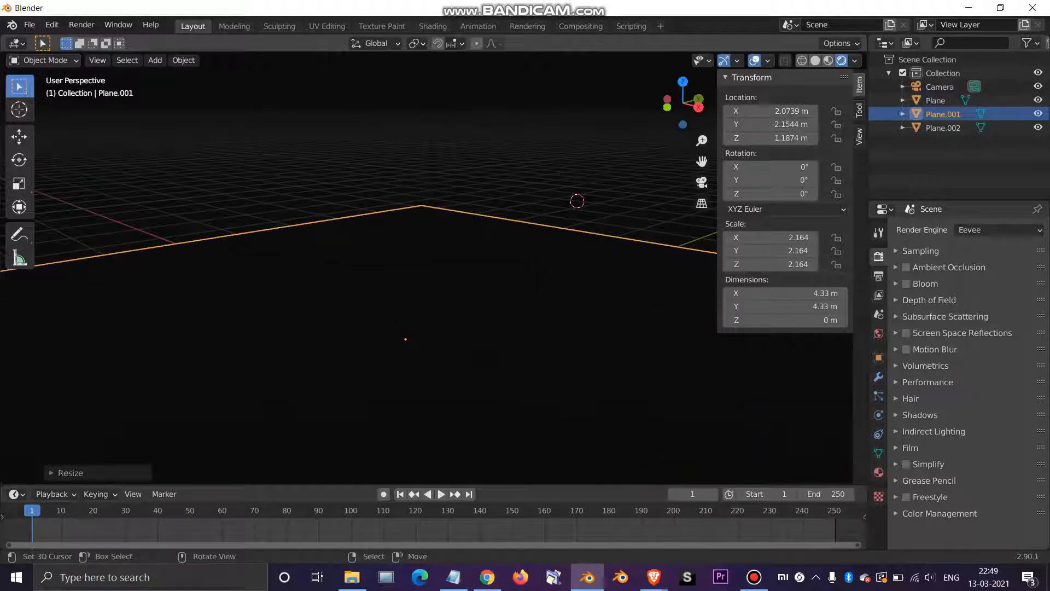
key(shift+a)
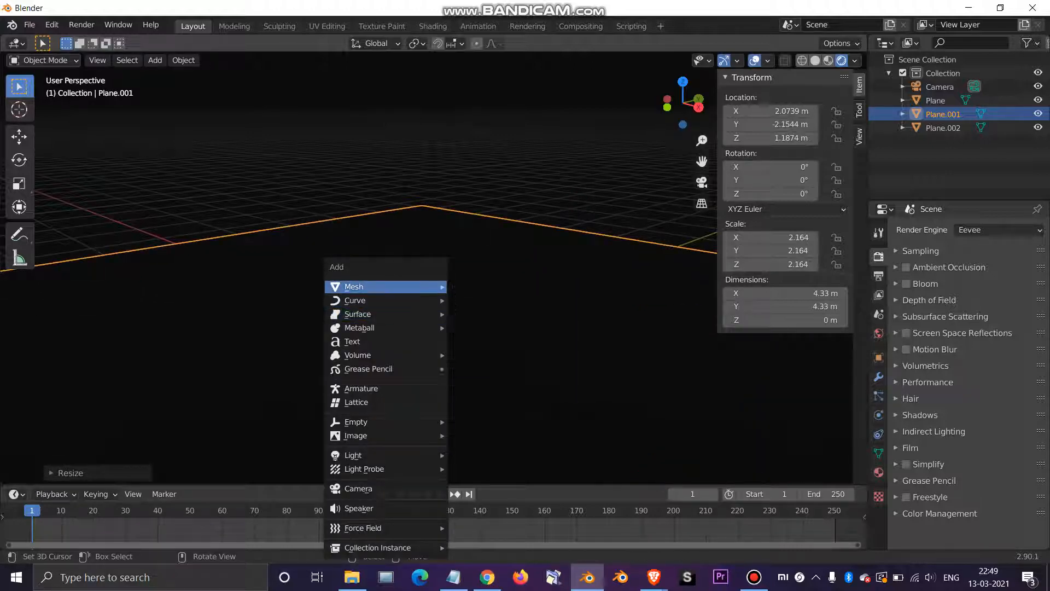
mouse_move(386, 287)
click(476, 300)
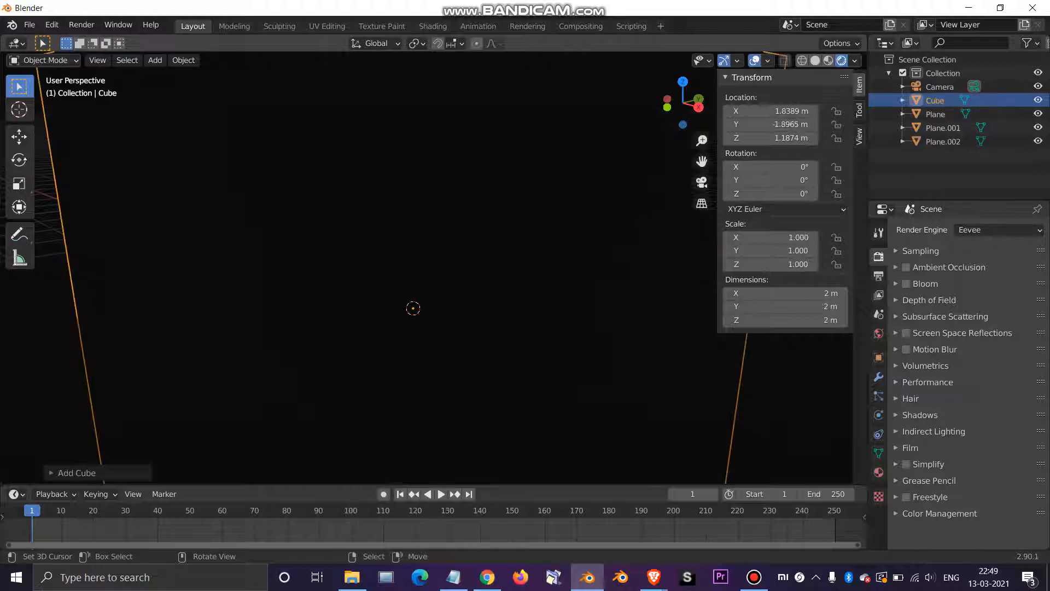
key(s)
key(Return)
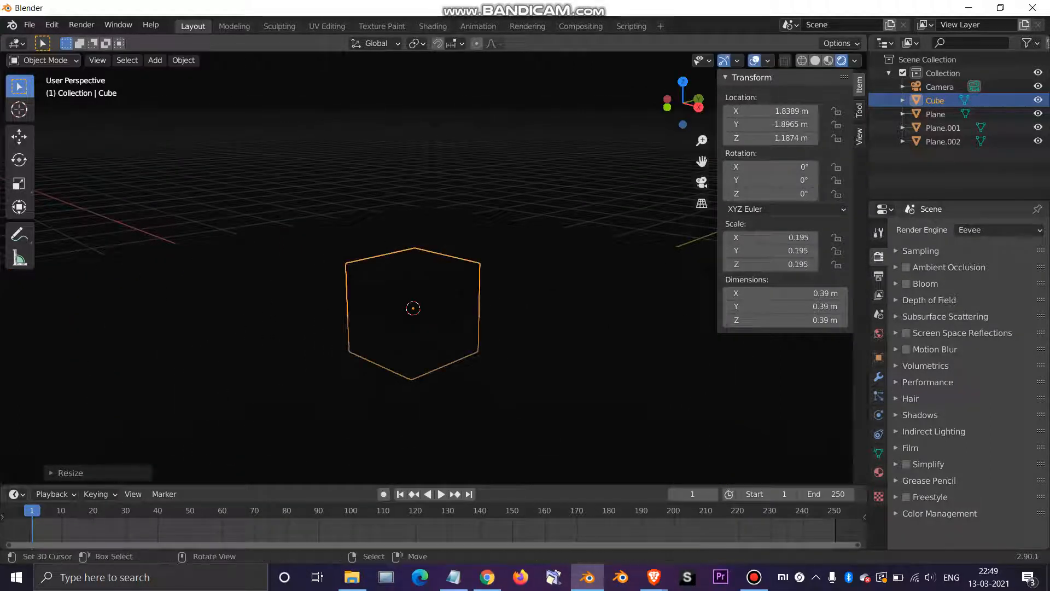
- Add a point light and move it above the plane beside the cube, at about X 2.15, Y -1.42, Z 1.61 m
key(shift+a)
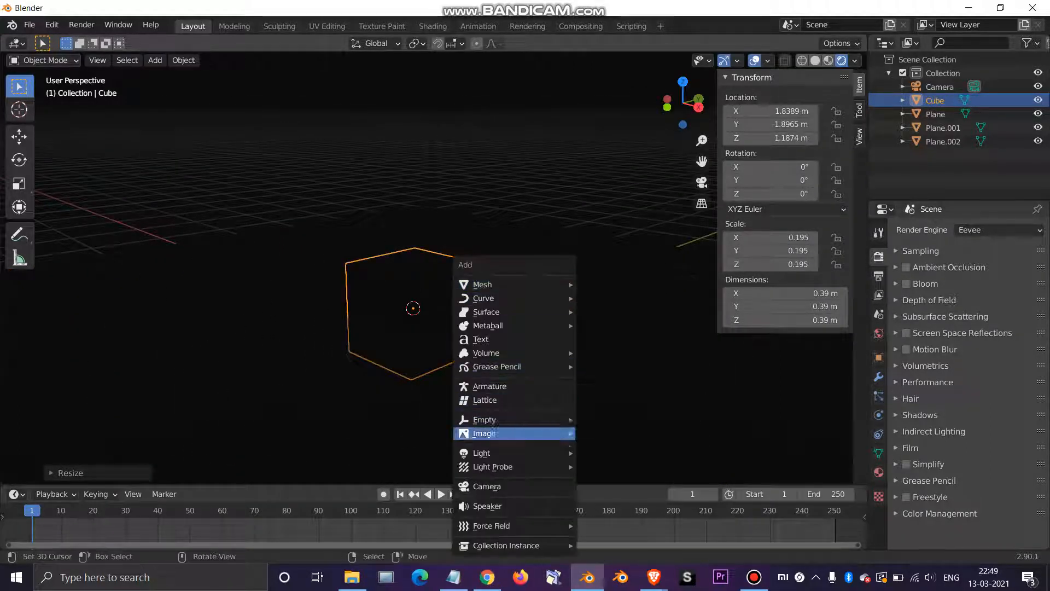
mouse_move(514, 453)
click(602, 453)
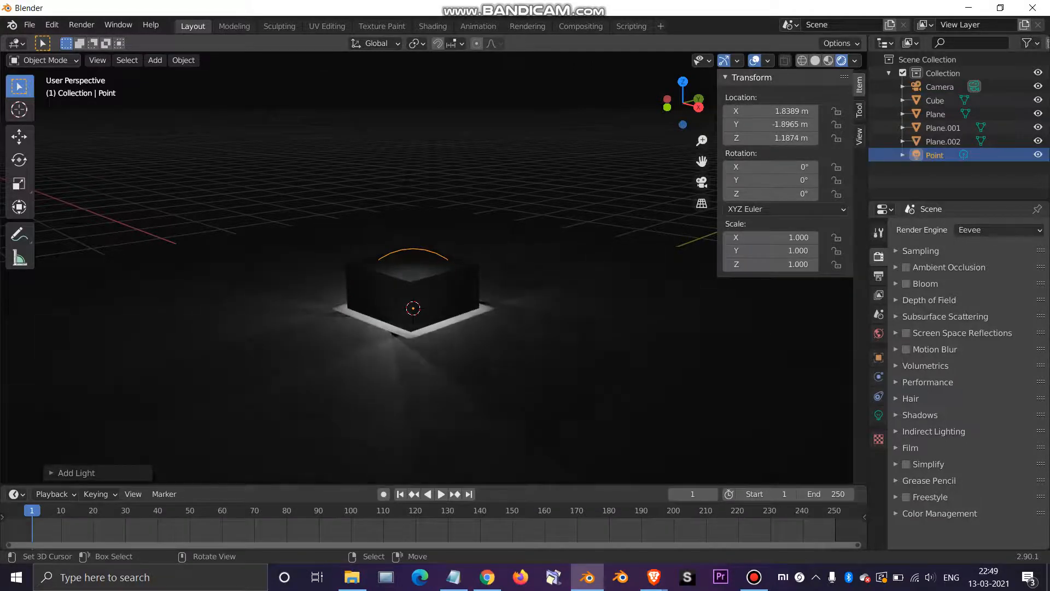
key(g)
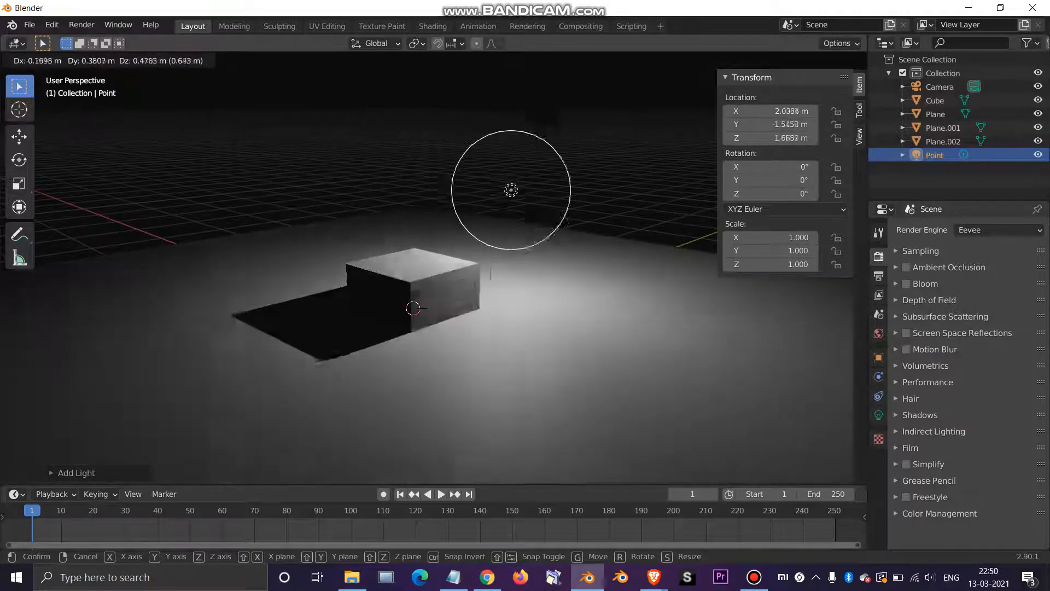
click(542, 294)
- Raise the cube along the Z axis to a height of about 1.46 m
right_click(441, 291)
key(g)
key(z)
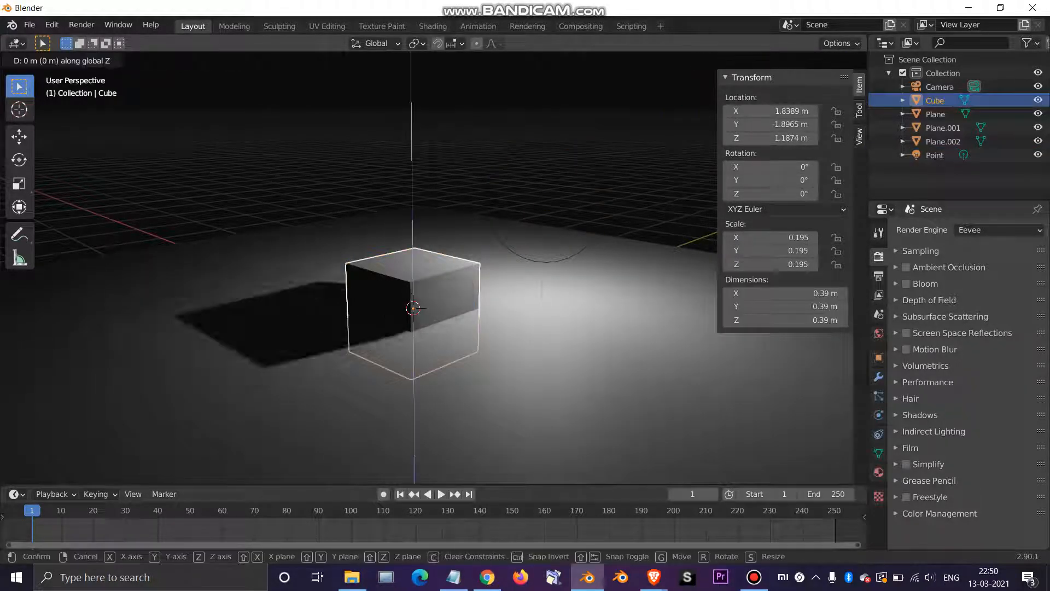
click(413, 308)
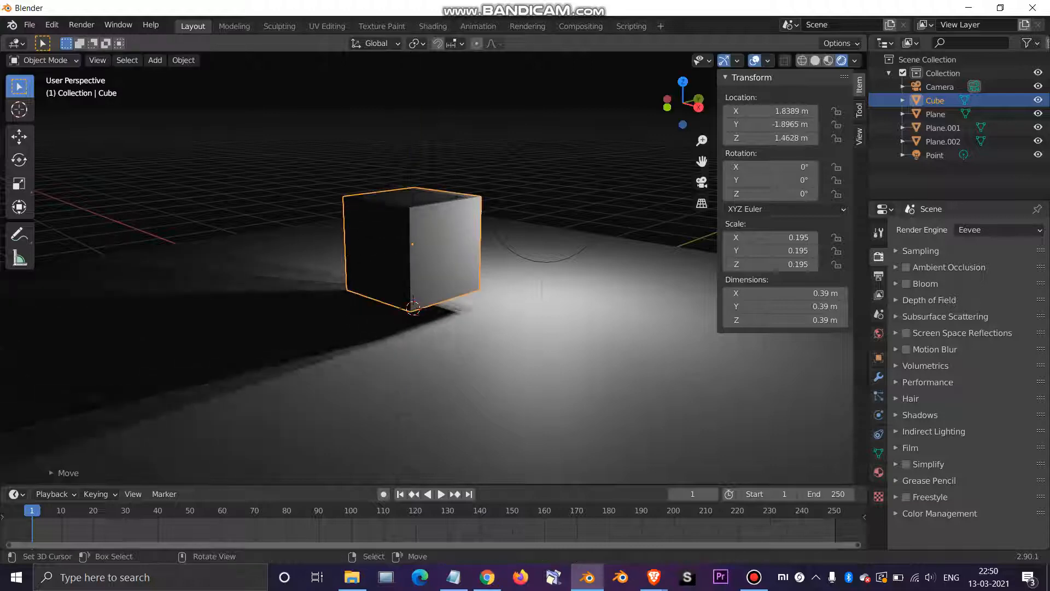
- Move the point light horizontally, keeping its height, to about X 2.53, Y -2.04 m
right_click(563, 258)
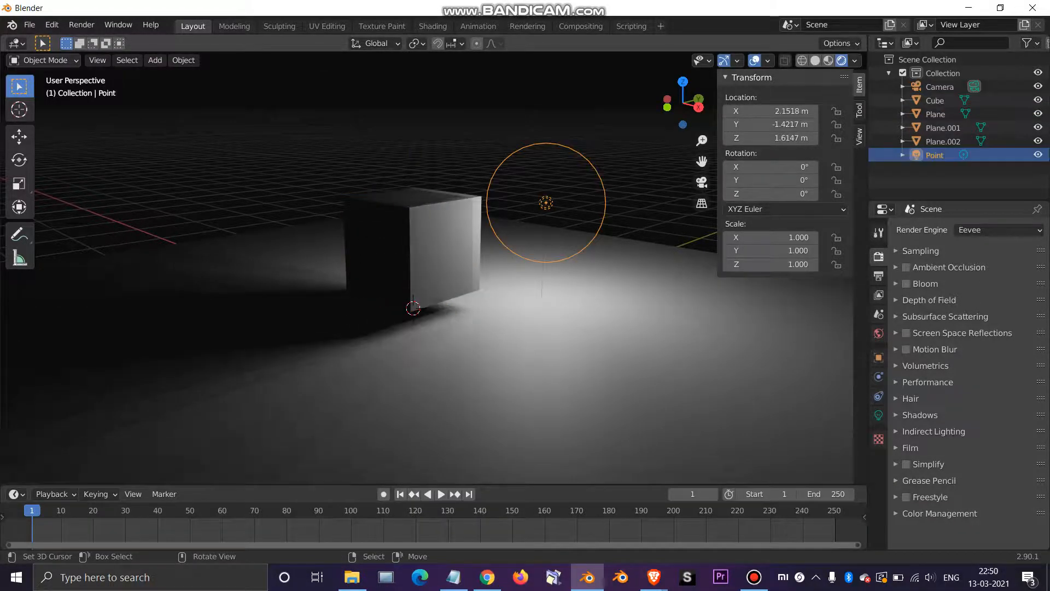
key(g)
key(shift+z)
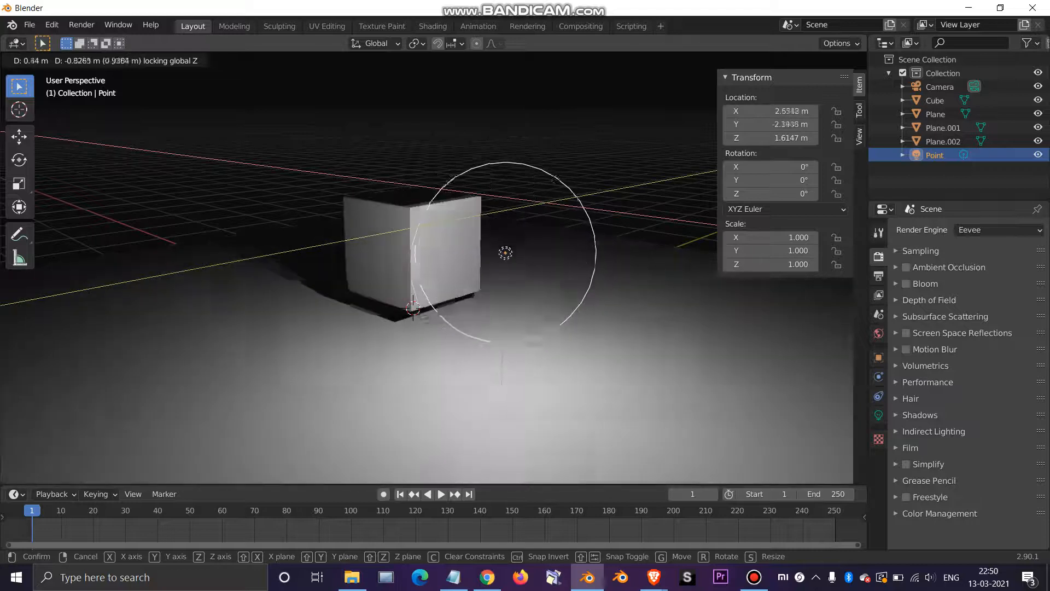
key(Return)
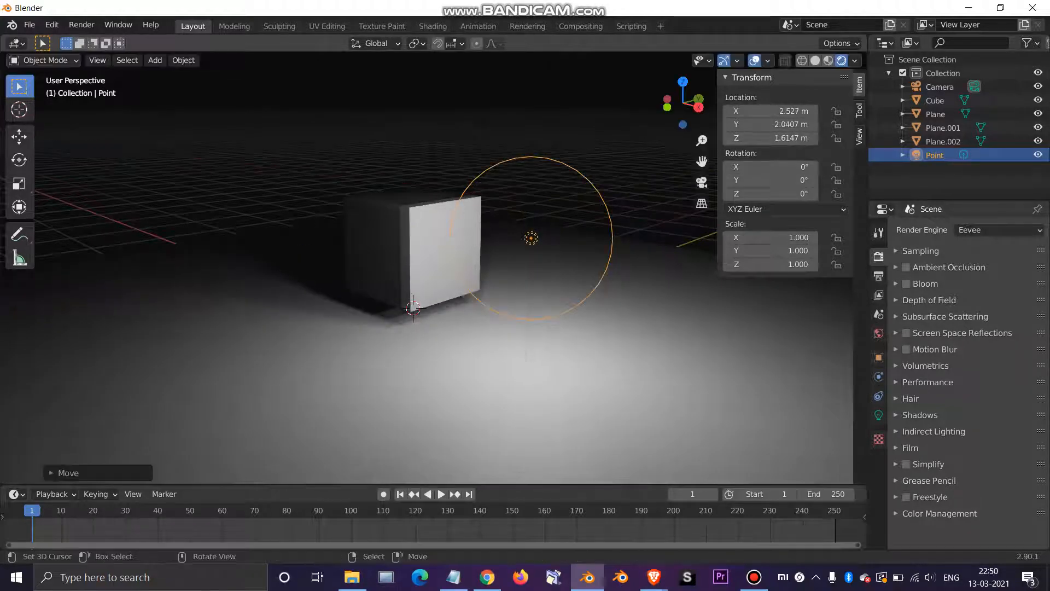
- Replace the point light with a sun light placed above the cube at about X 1.94, Y -1.49, Z 2 m
key(Return)
key(shift+a)
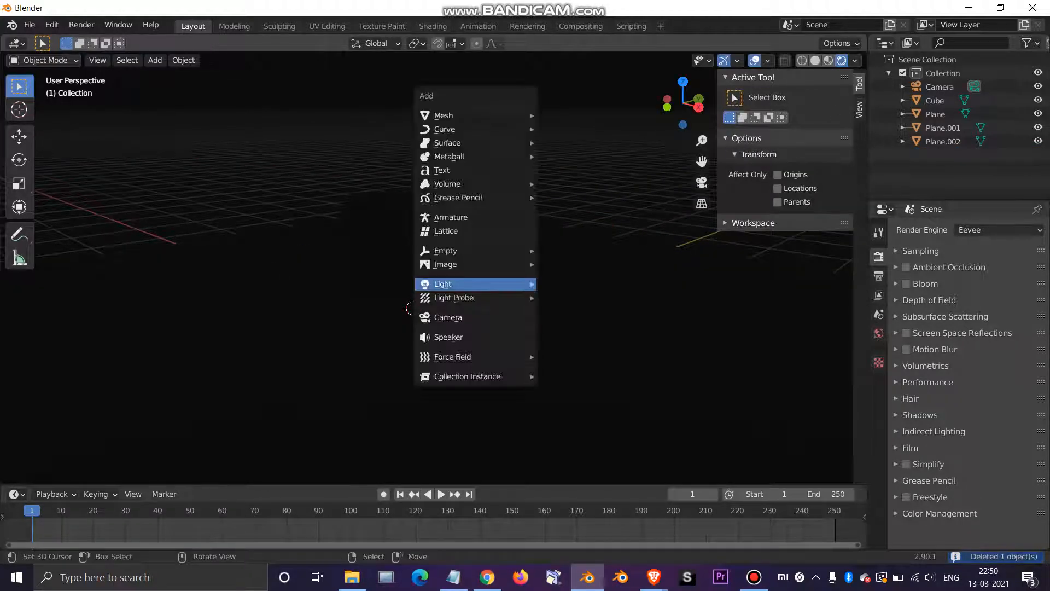
click(563, 298)
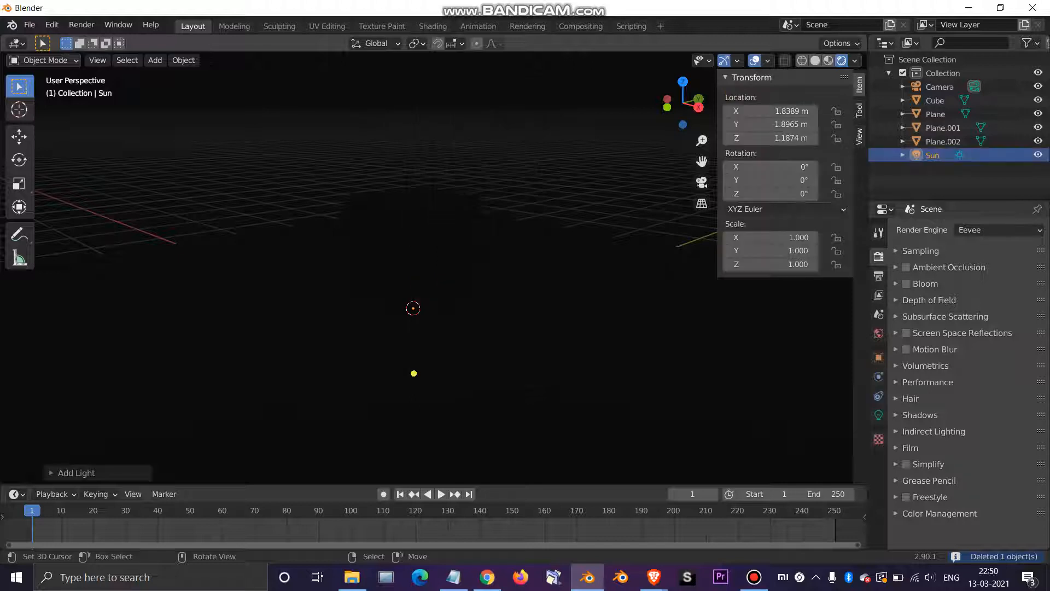
key(g)
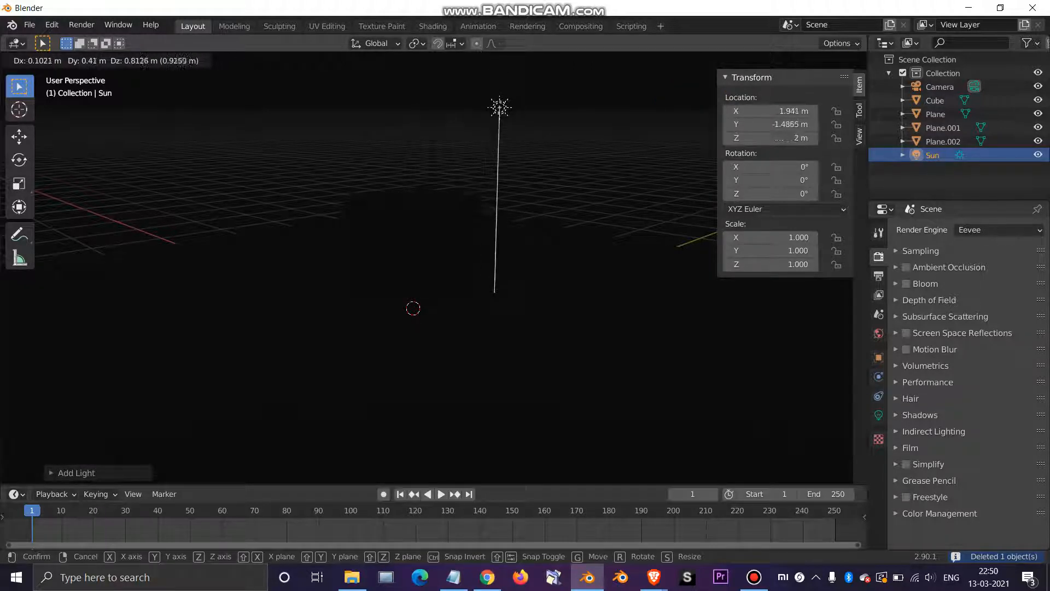
click(497, 176)
- Rotate the sun light freely to try different shadow directions, ending at about X -57°, Y 42°, Z 74°
key(r)
key(r)
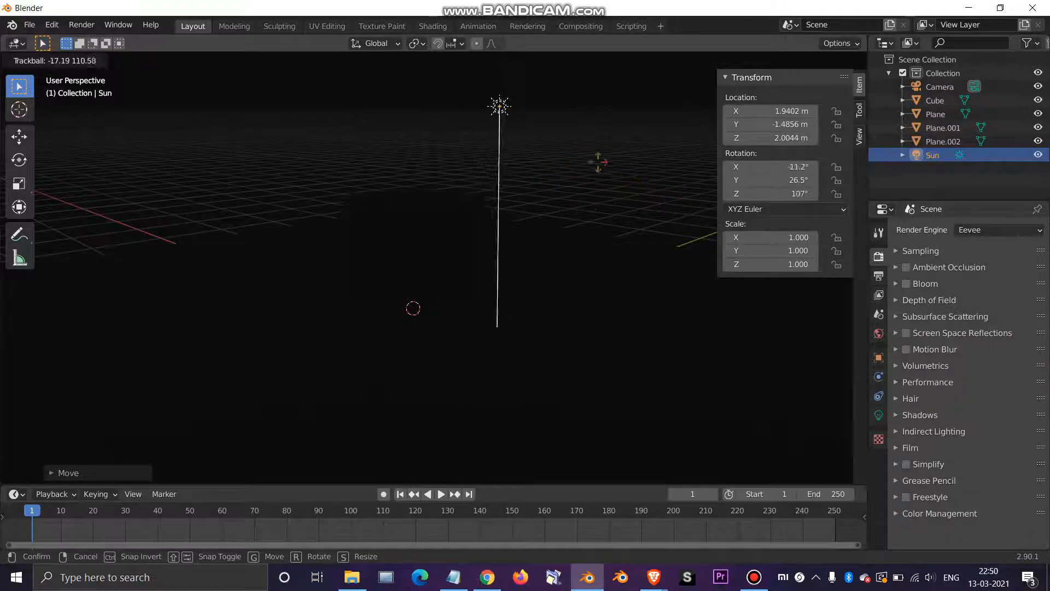
click(565, 108)
key(r)
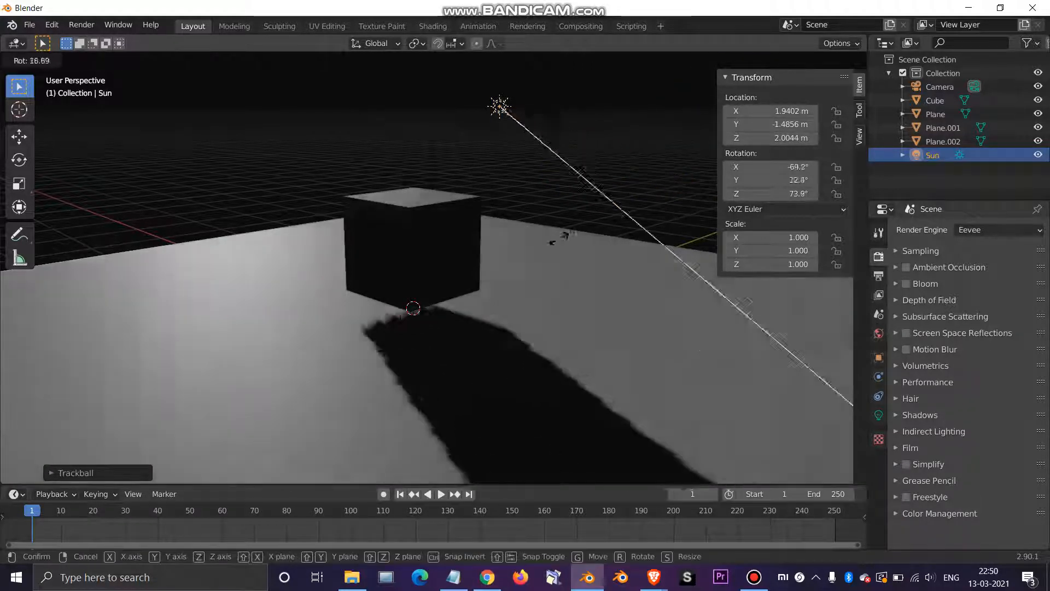
click(373, 182)
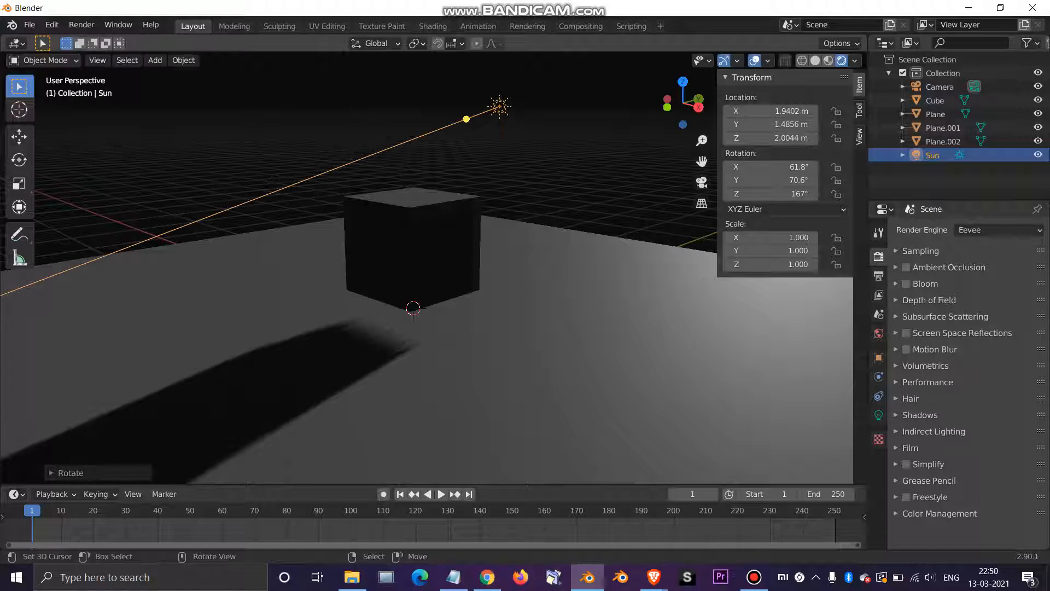
key(r)
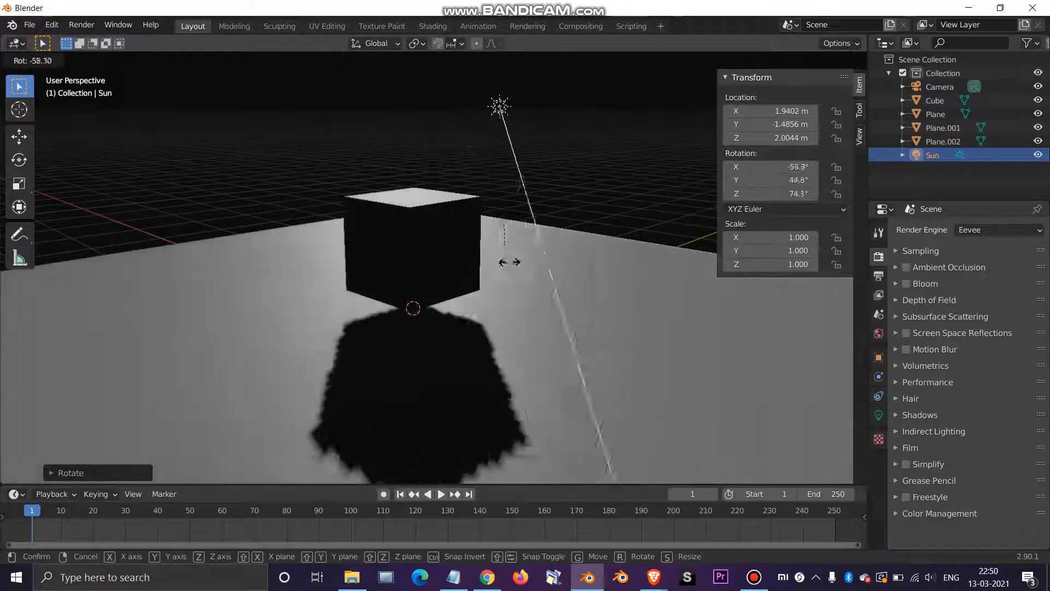
click(508, 262)
- Delete the sun light and add a spot light in its place
key(x)
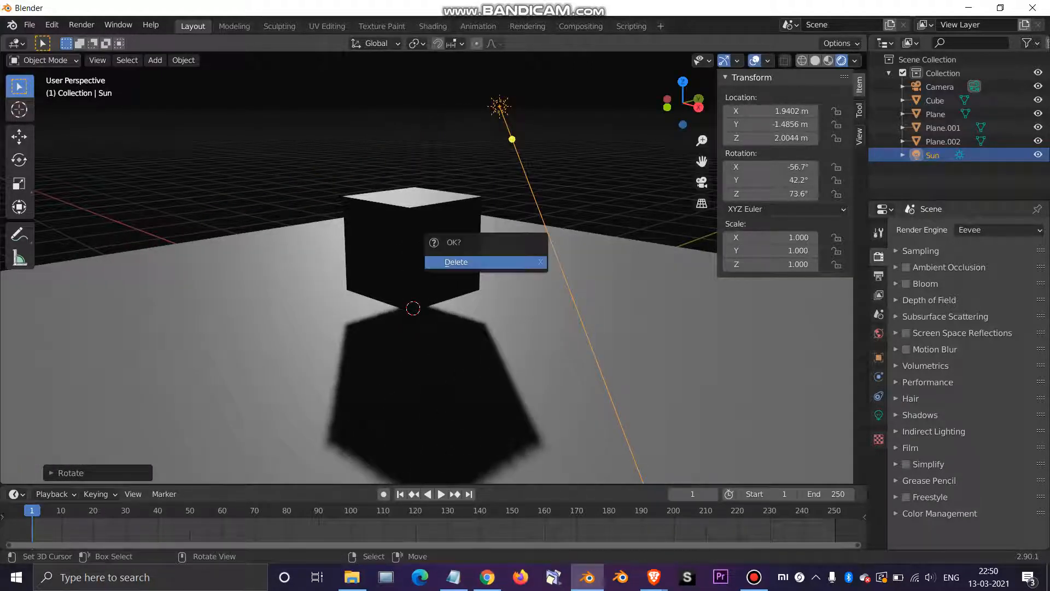
key(Return)
key(shift+a)
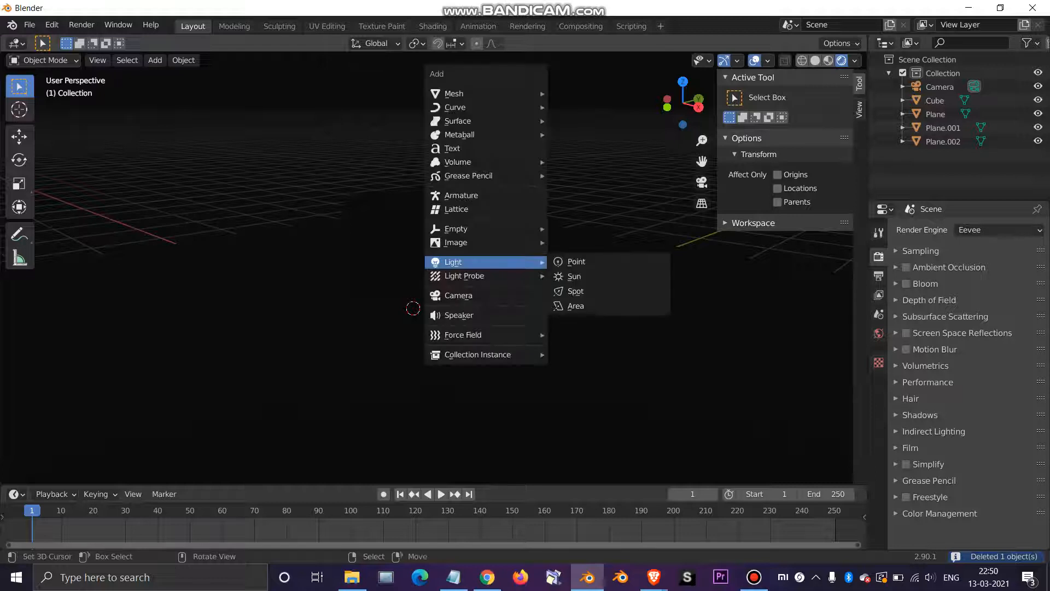
click(575, 291)
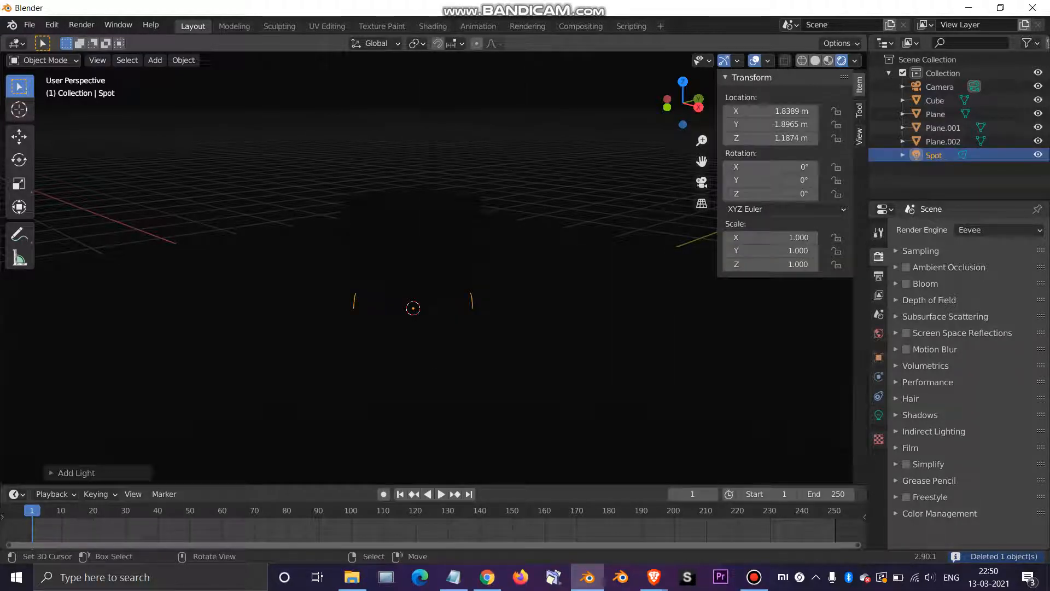
- Position the spot light above the cube at about X 2.17, Y -2, Z 2.46 m
key(g)
key(Return)
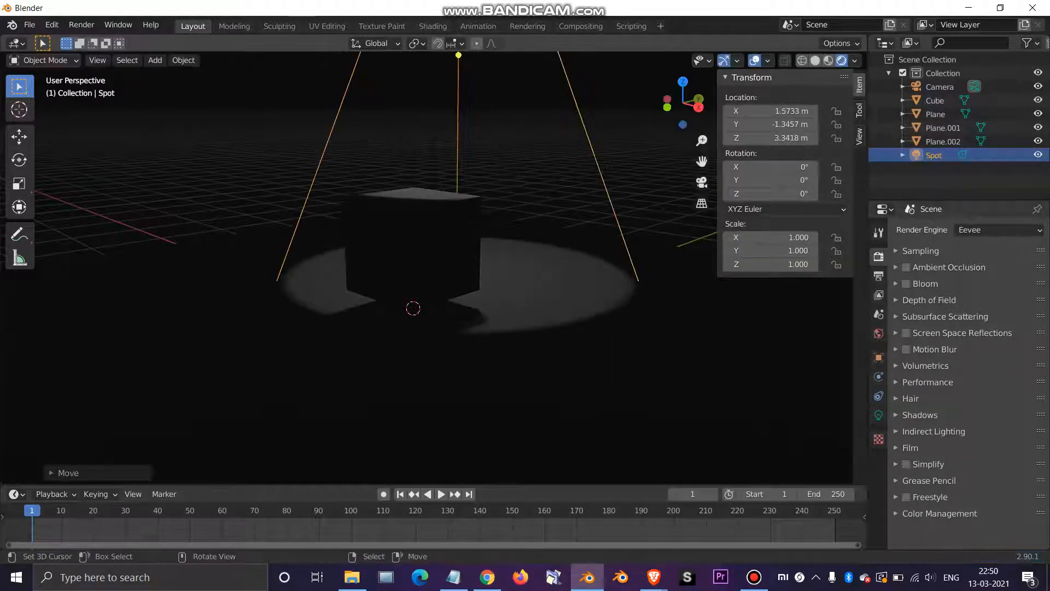
key(g)
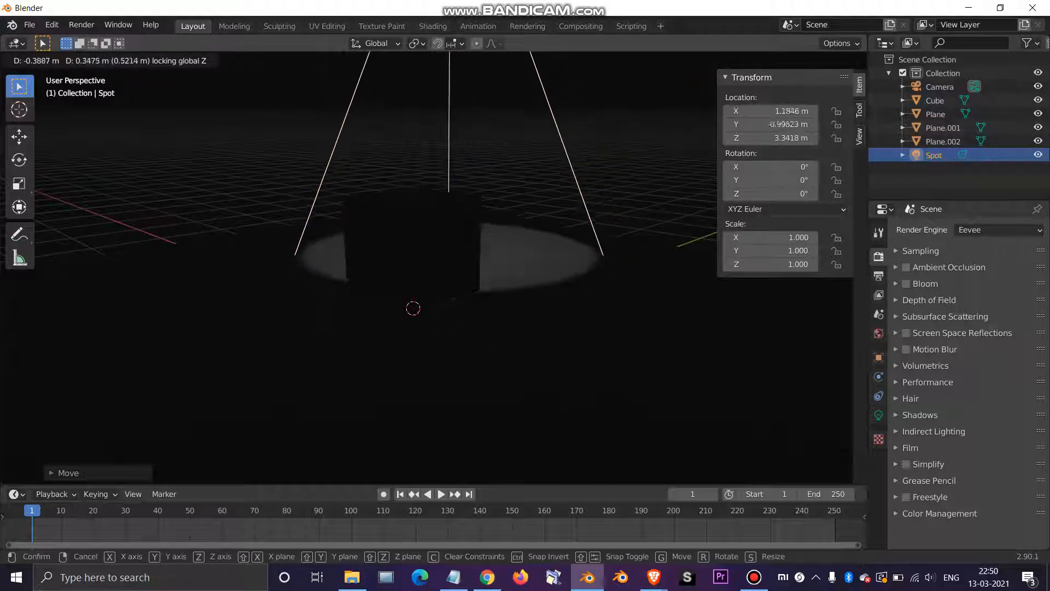
key(Return)
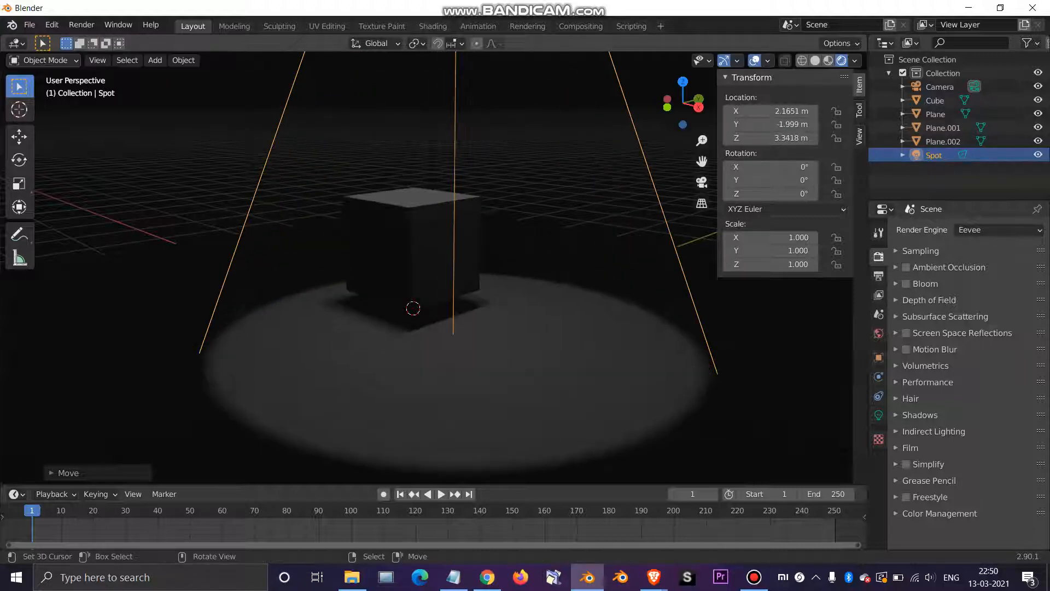
key(g)
key(z)
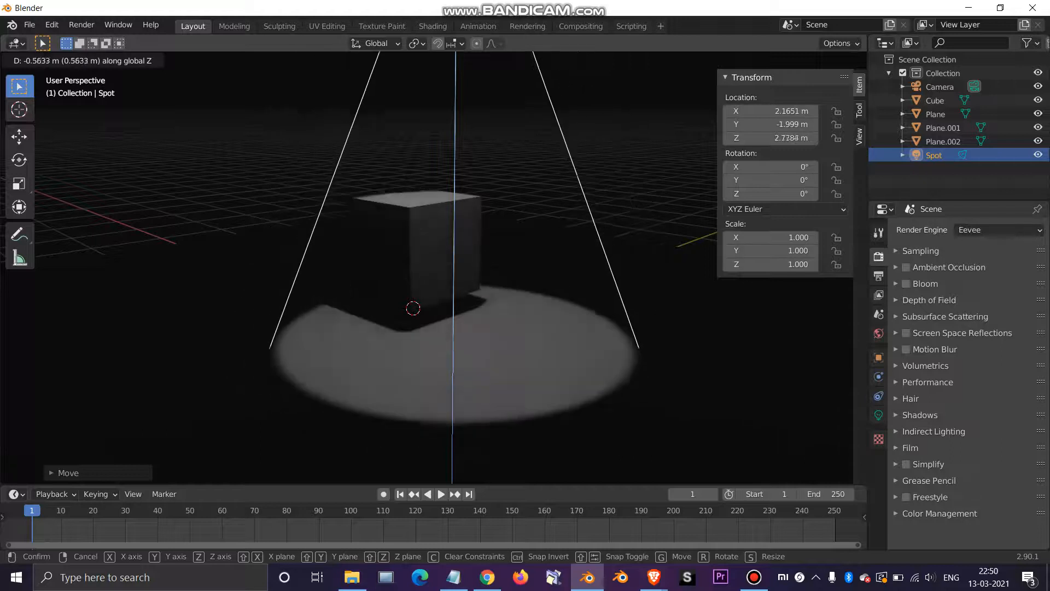
key(Return)
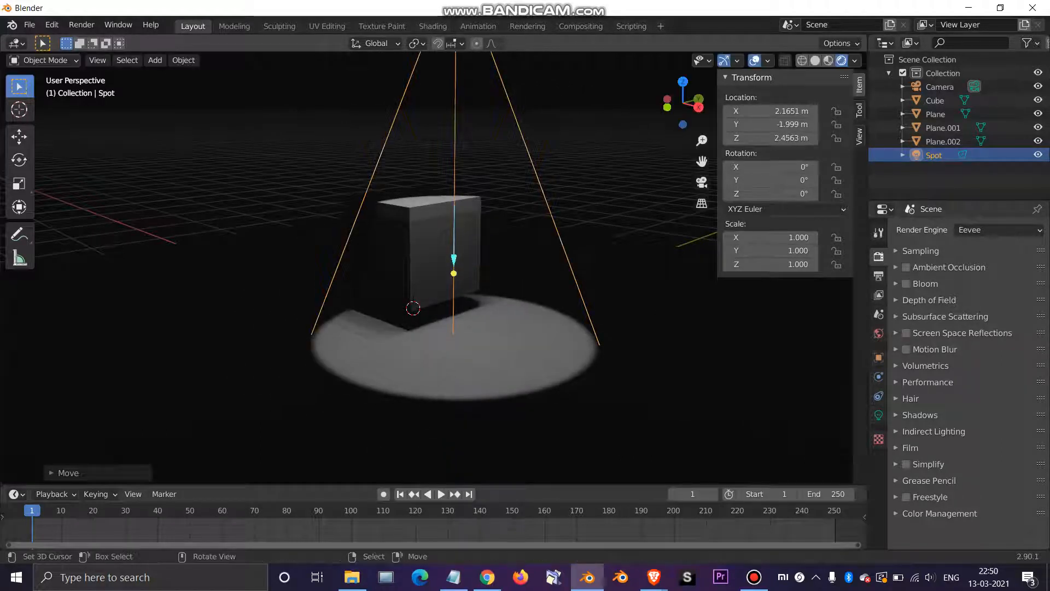
- Rotate the spot light to aim its cone at the cube, ending at about X 196°, Y 158°, Z 206°
key(r)
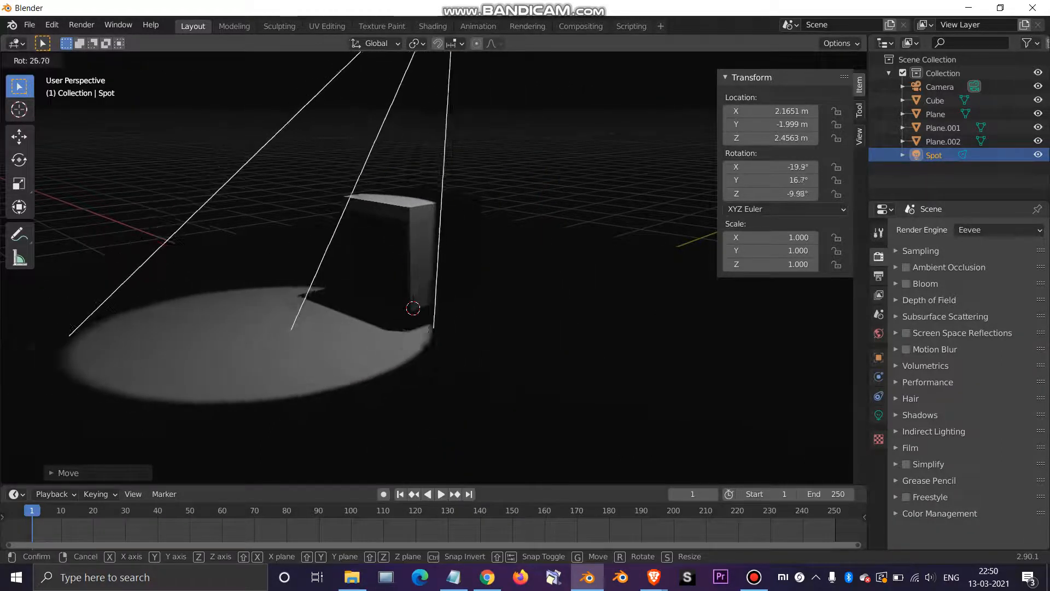
key(Return)
key(r)
key(r)
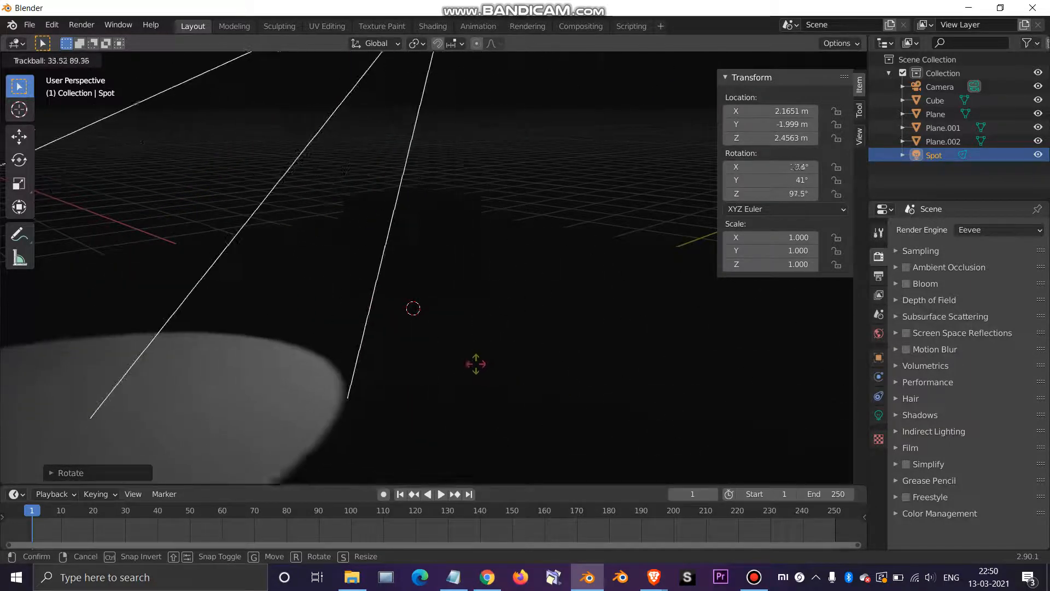
key(Return)
key(r)
key(r)
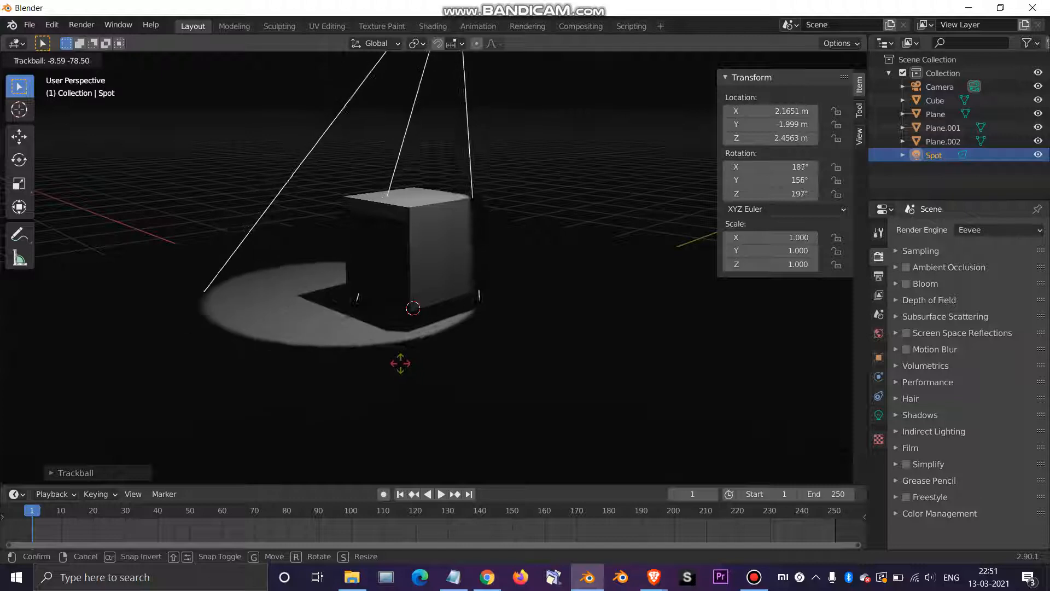
click(402, 369)
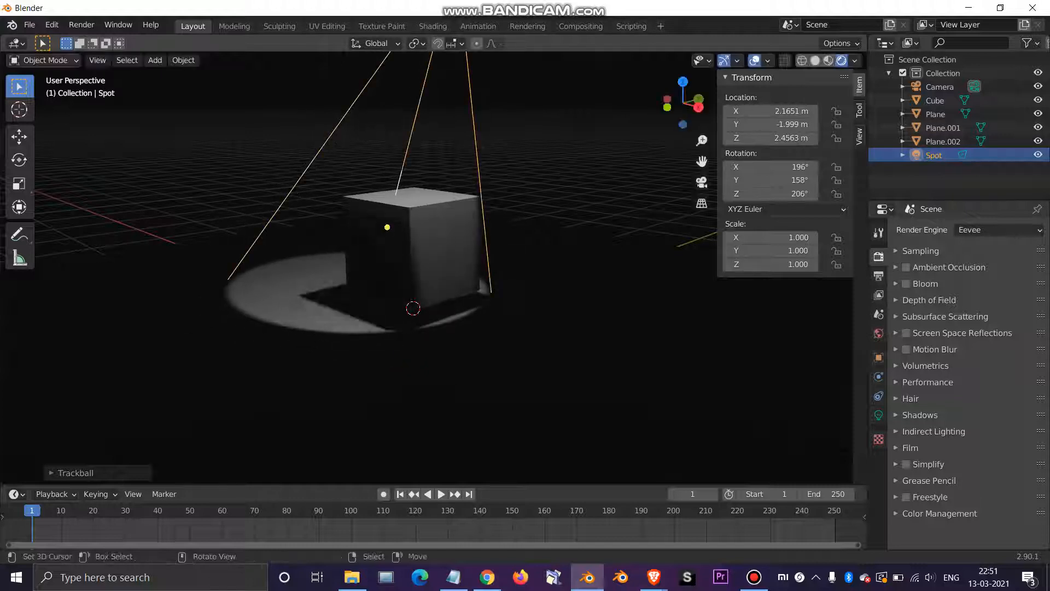
- Adjust the power of the spot light in its light settings
click(879, 415)
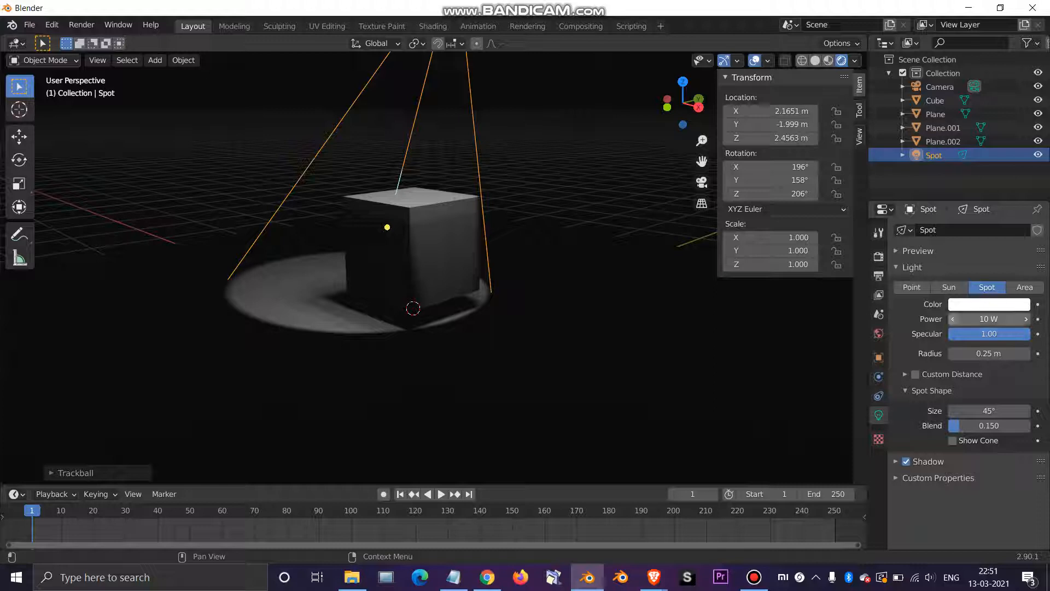
drag(988, 319, 977, 319)
- Delete the spot light and add an area light in its place
key(x)
click(482, 198)
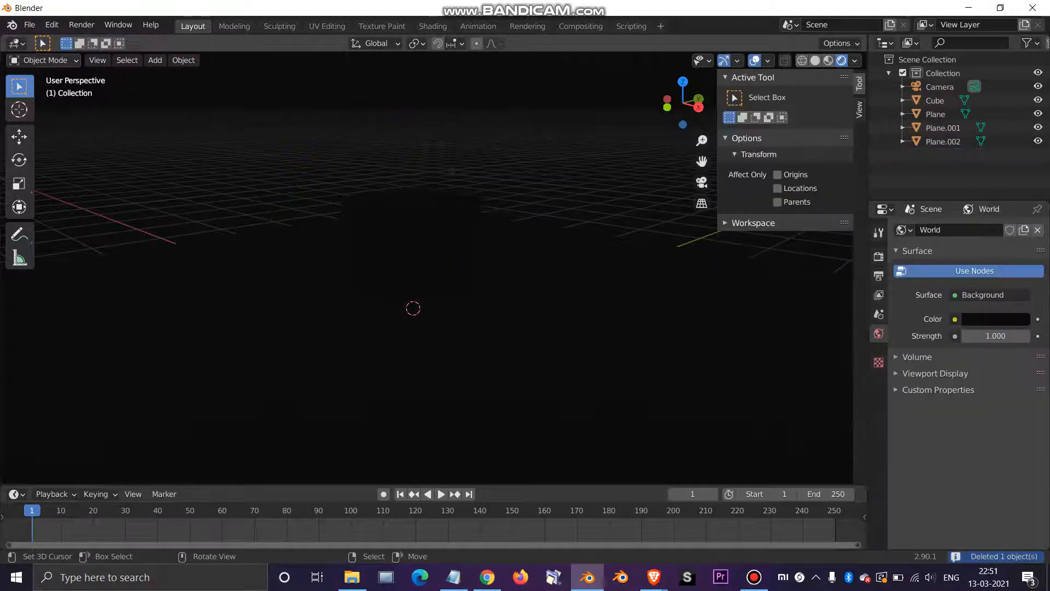
key(shift+a)
mouse_move(481, 220)
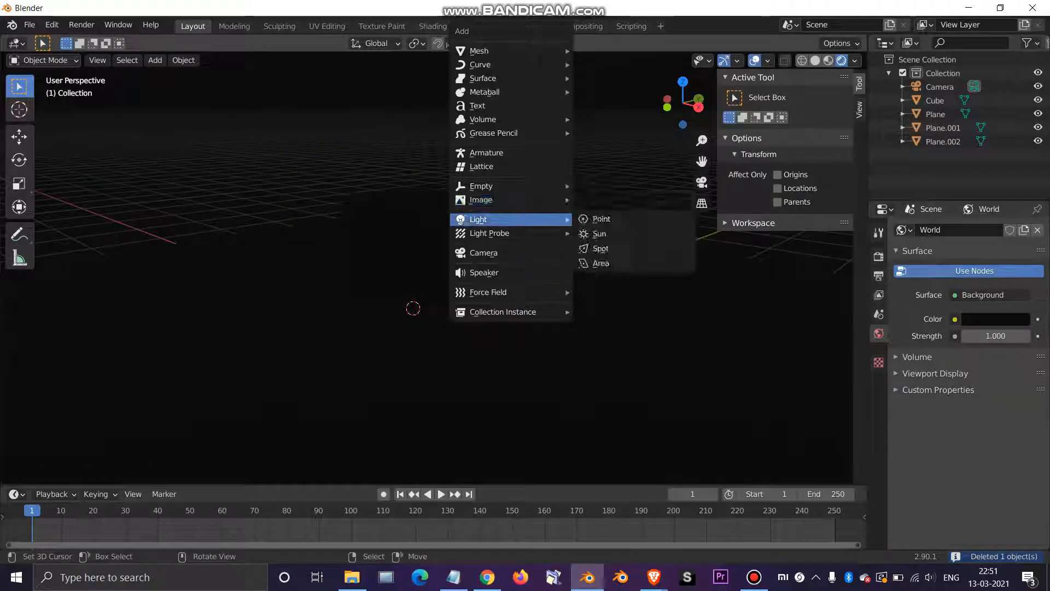
click(601, 263)
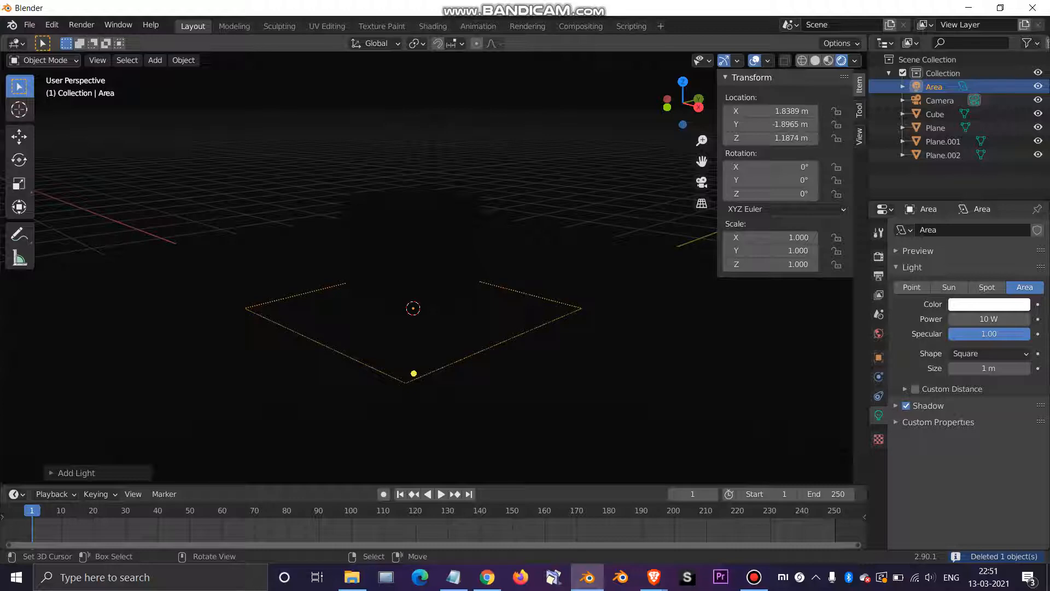
- Raise the area light above the cube to about Z 1.96 m and tilt it to about X -4°, Y 24°, Z 99°
key(g)
key(z)
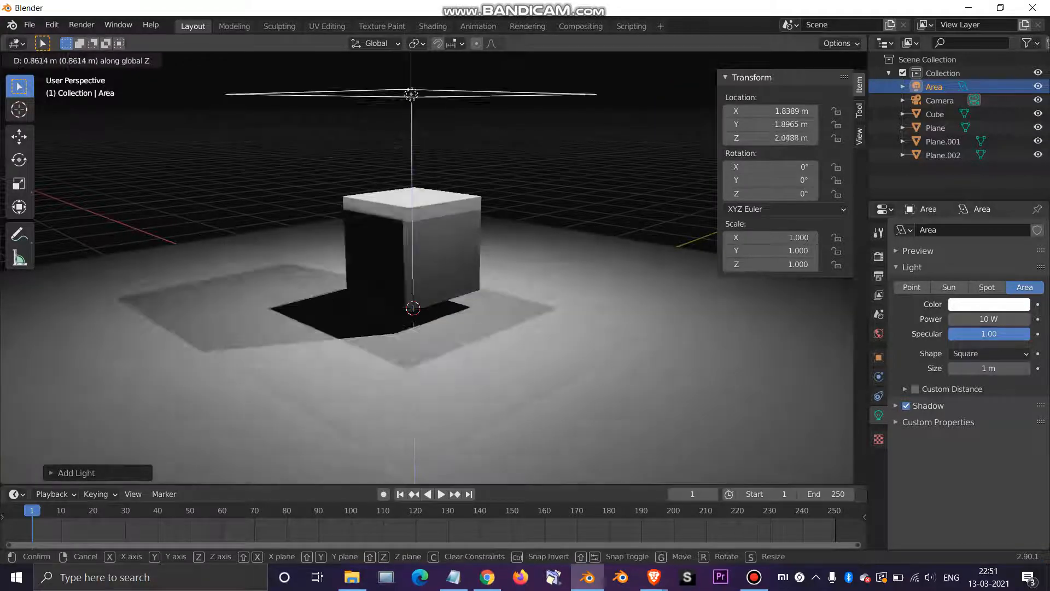
key(Return)
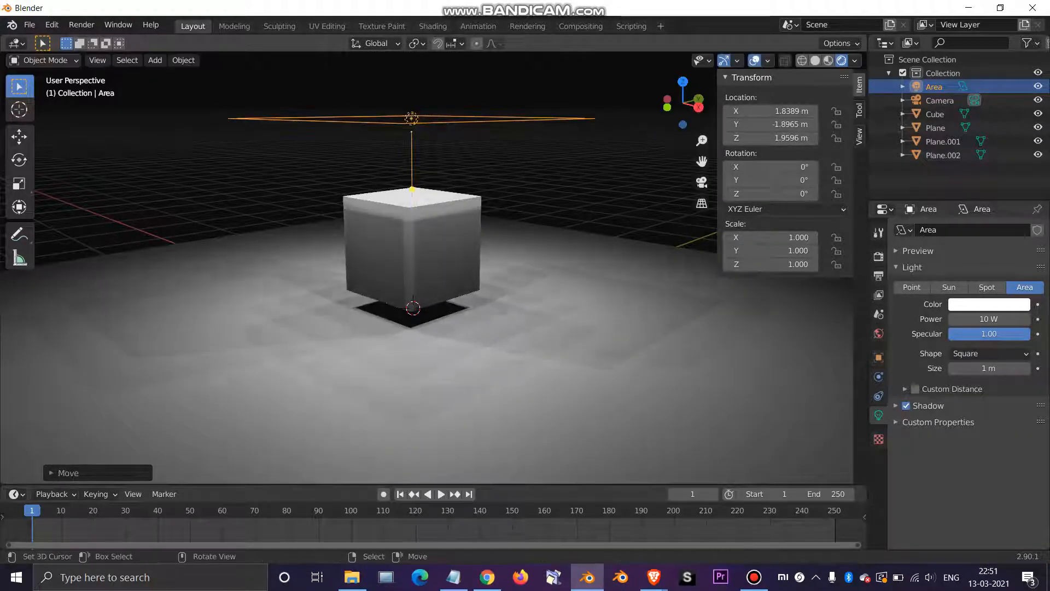
key(r)
key(r)
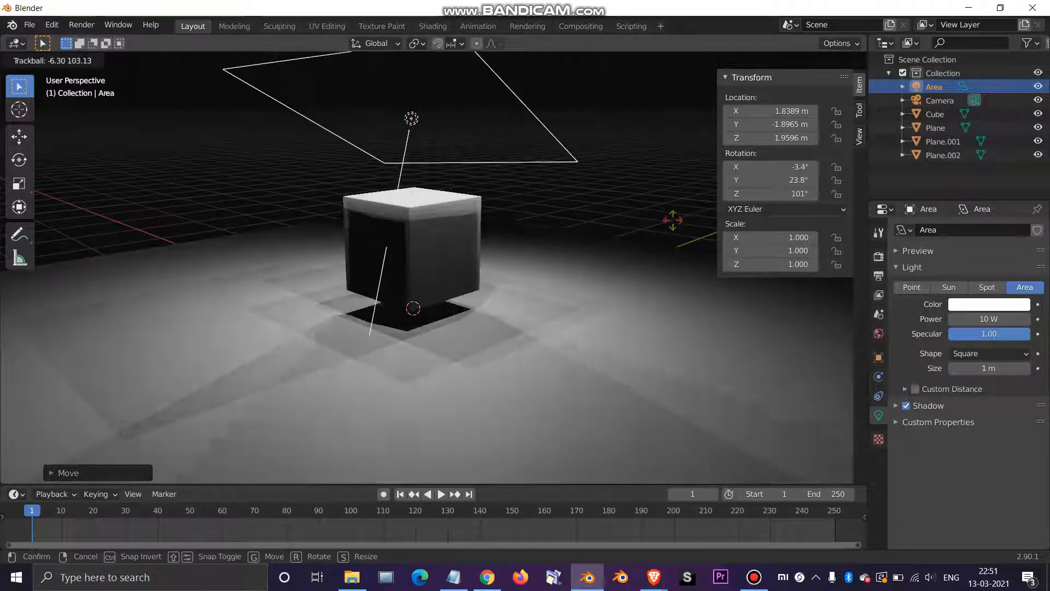
key(Return)
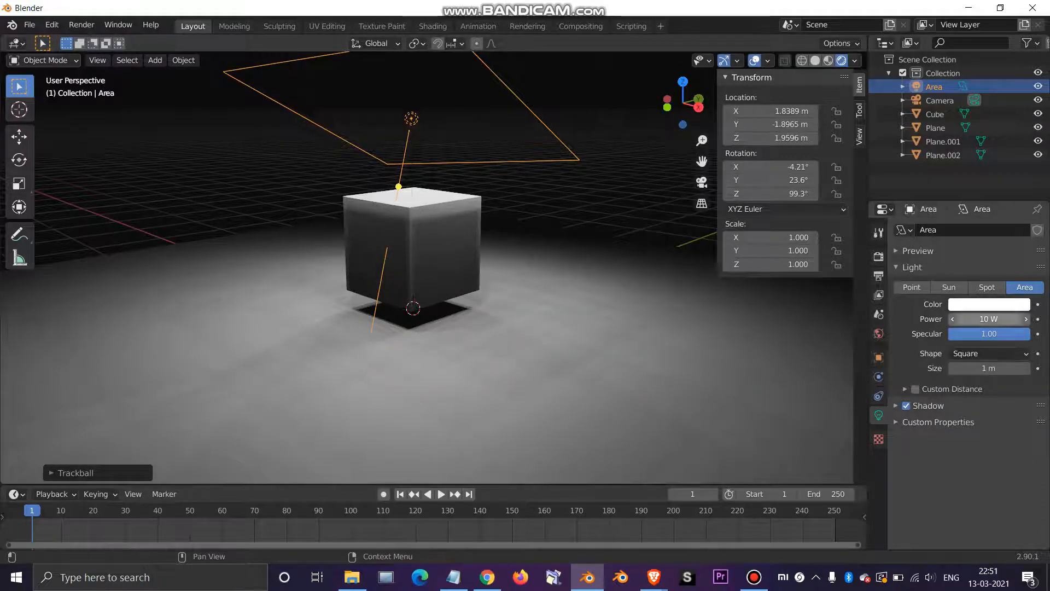
- Set the area light's power to 5.7 W and shift the light along the X axis to about X 0.98 m
mouse_move(989, 319)
mouse_down()
mouse_move(1012, 319)
mouse_move(965, 319)
mouse_move(979, 319)
mouse_up()
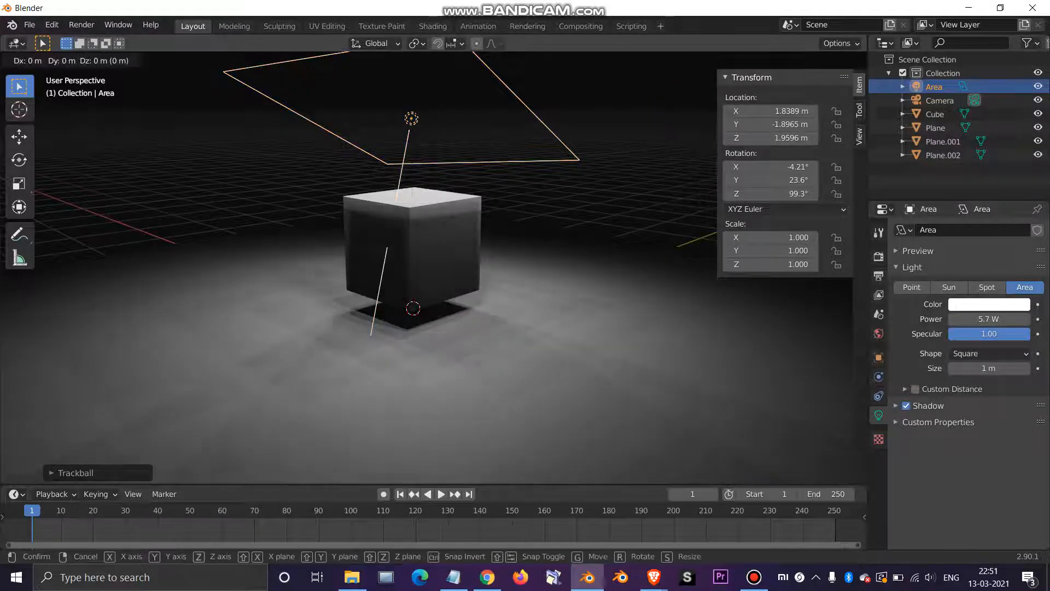
key(x)
key(Return)
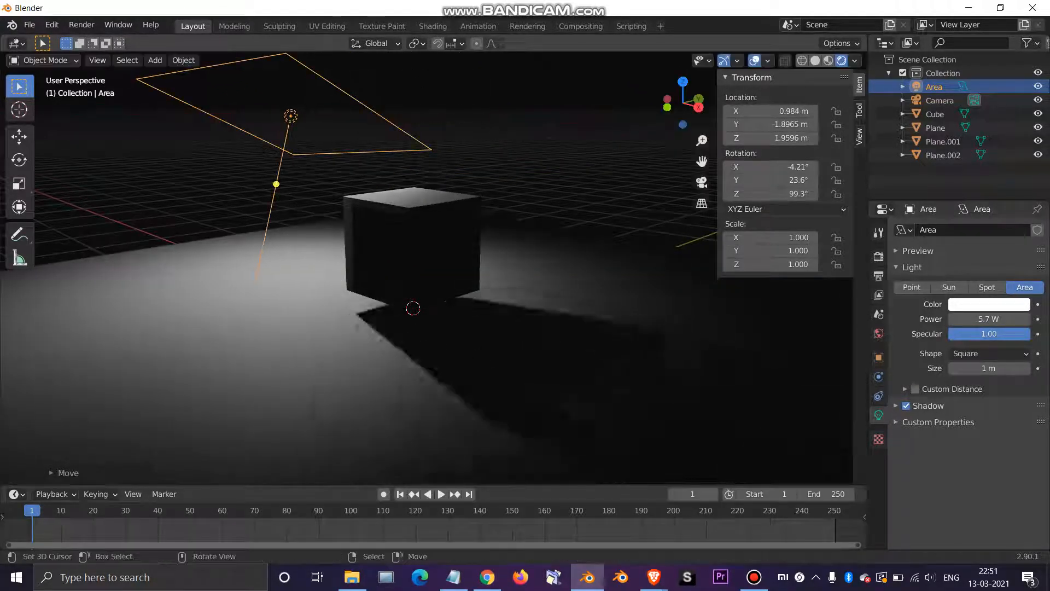
- Add a sun light beside the cube and rotate it to about X -66°, Y -36°, Z 34°
scroll(525, 137, down, 4)
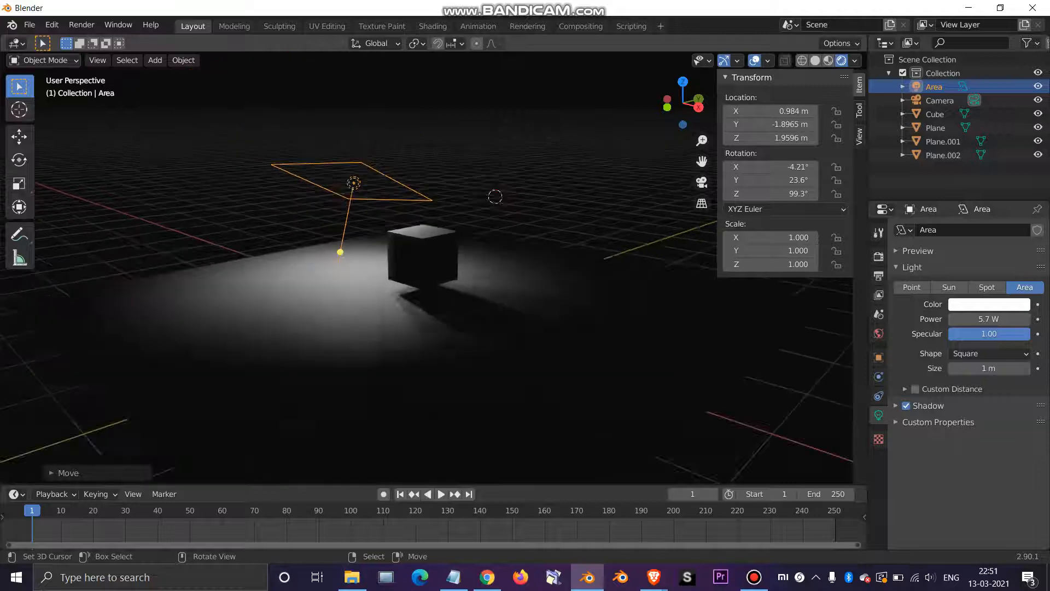
key(shift+a)
mouse_move(520, 219)
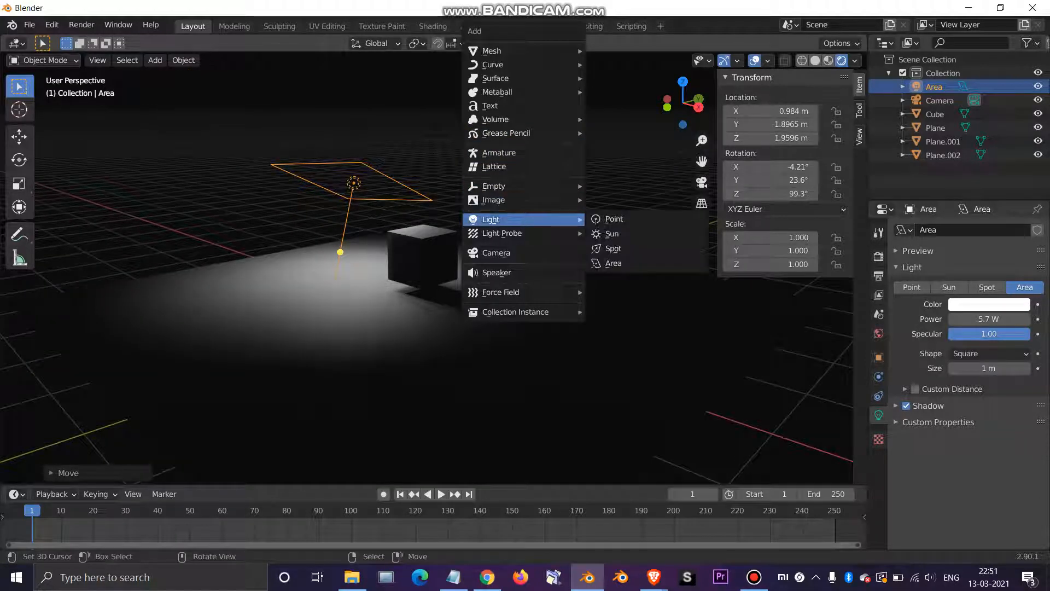
click(612, 233)
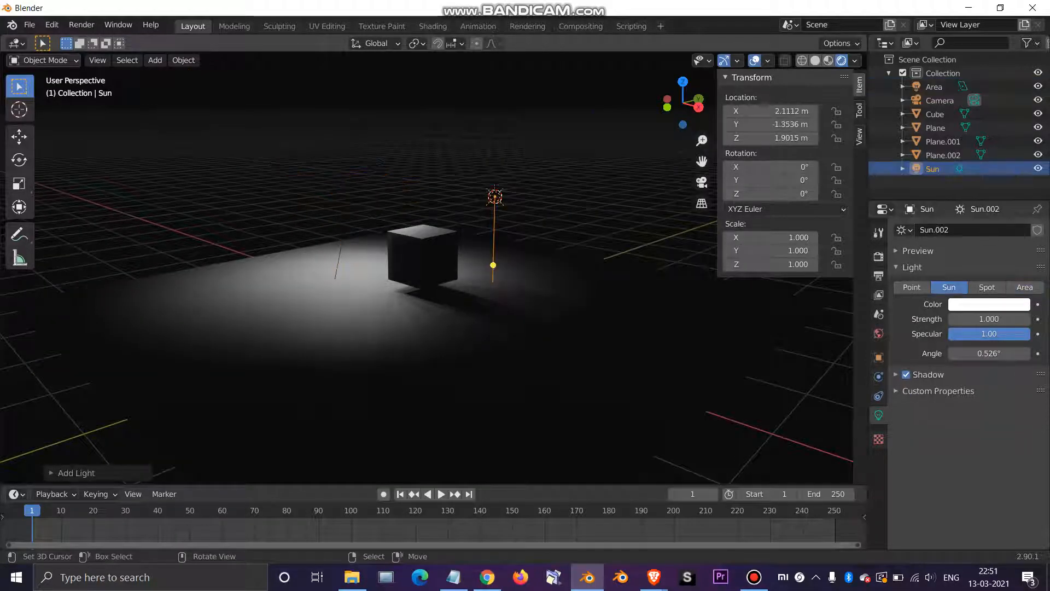
key(g)
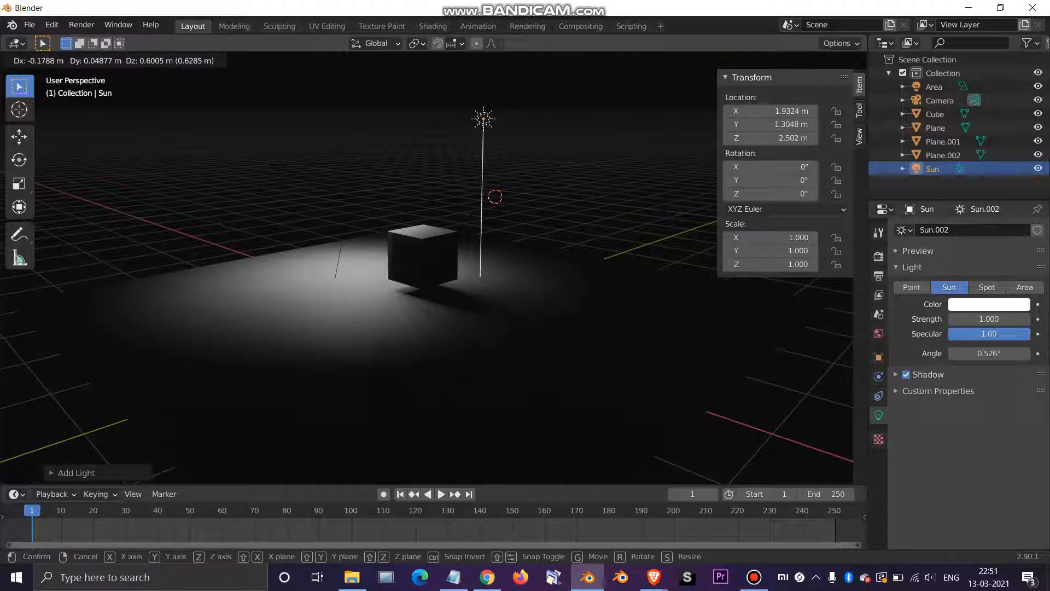
key(r)
key(r)
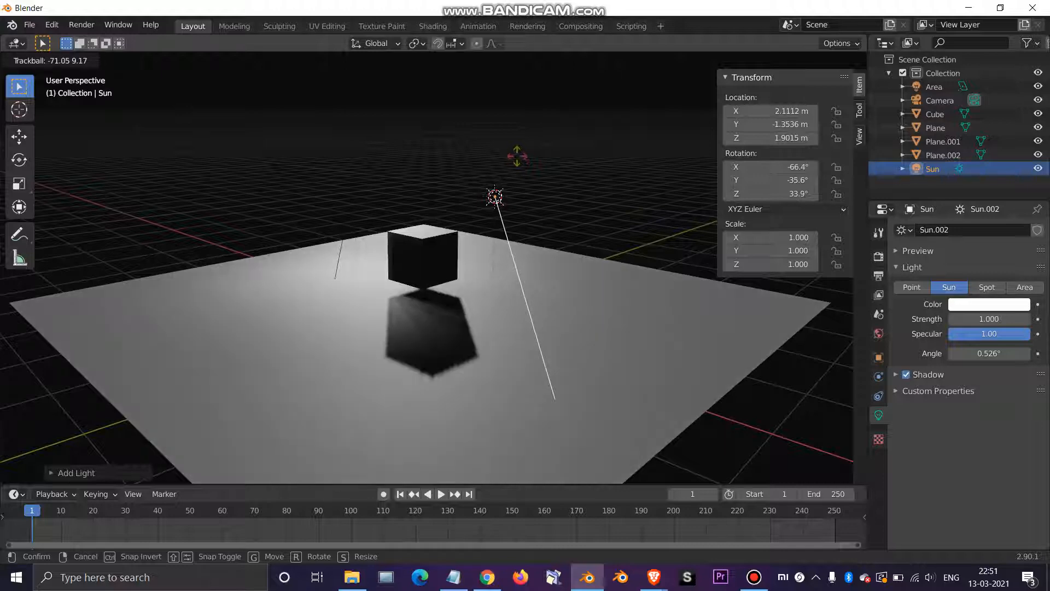
click(517, 156)
- Add a spot light and position it above the cube at about X 1.71, Y -1.76, Z 2.73 m
key(shift+a)
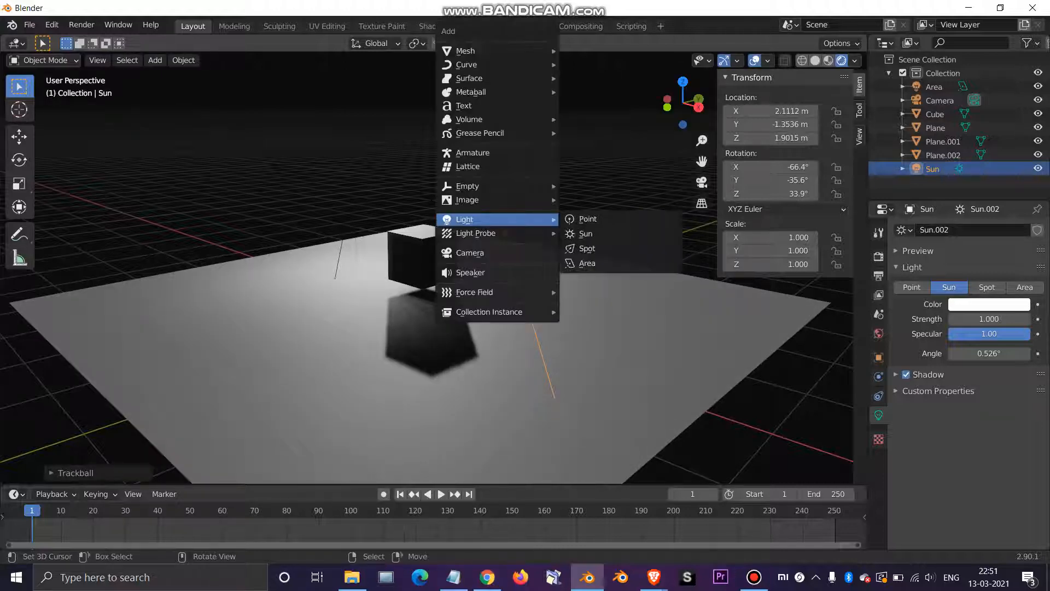
mouse_move(492, 219)
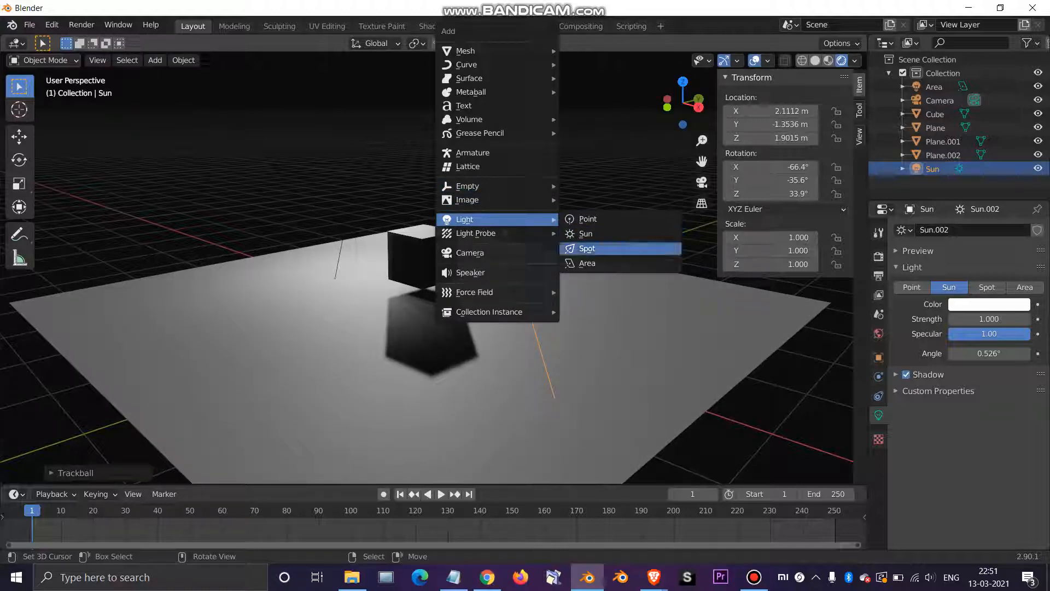
click(587, 248)
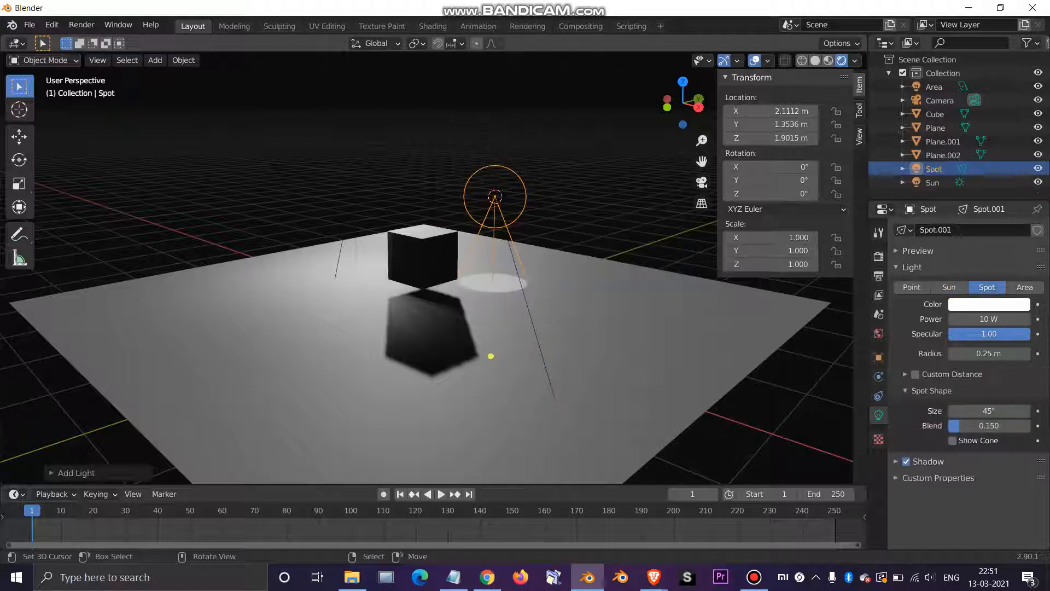
key(g)
click(441, 251)
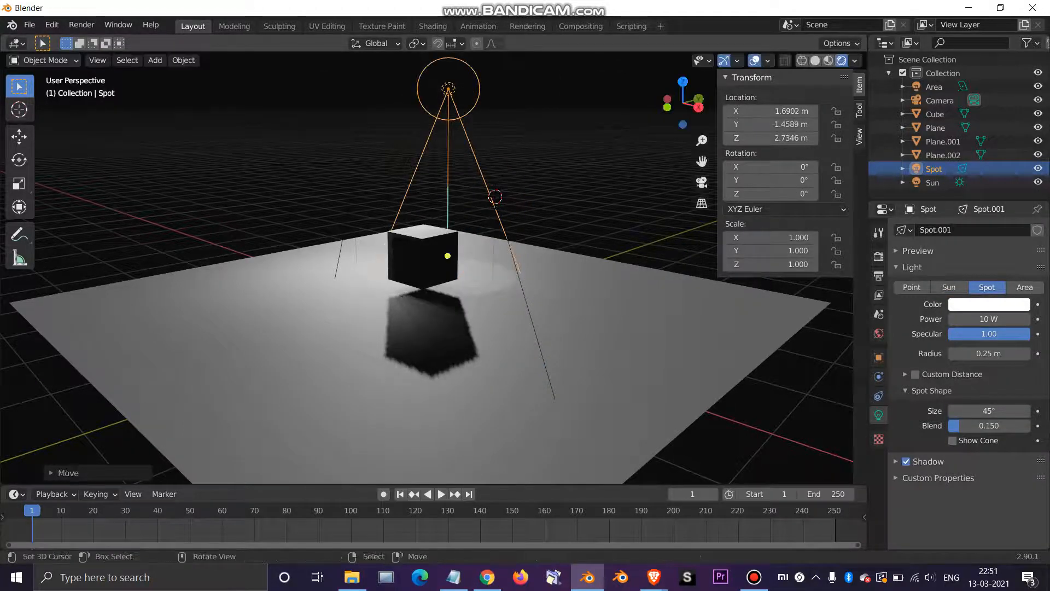
key(g)
key(shift+z)
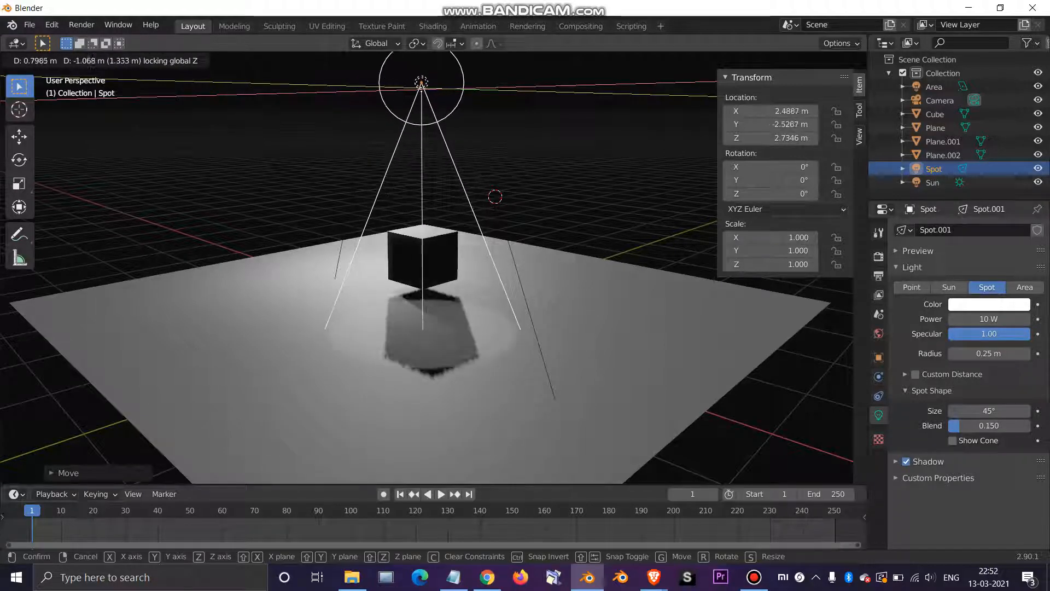
key(Return)
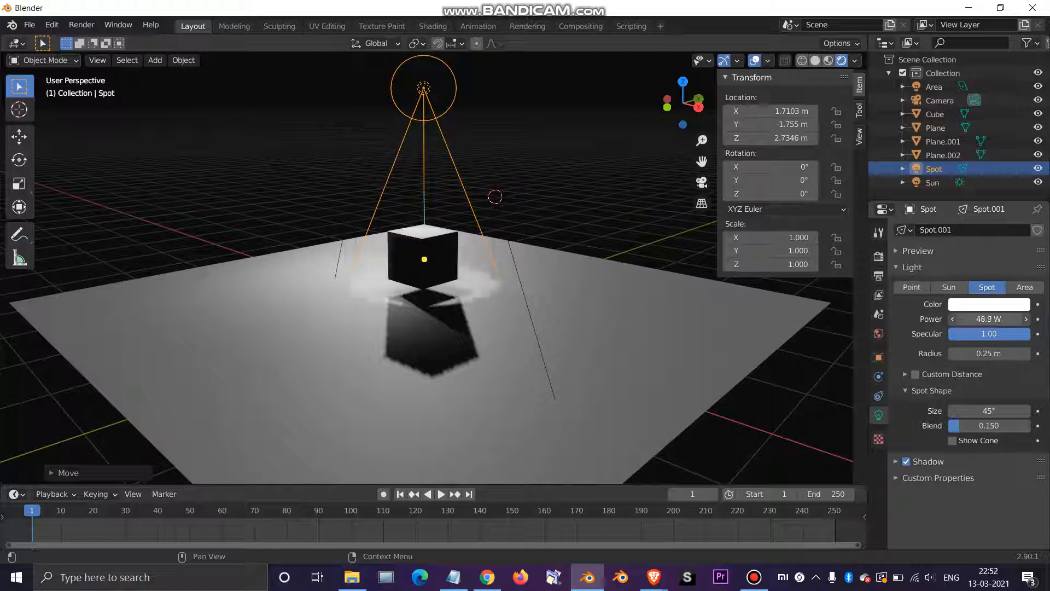
- Increase the spot light's power to about 107.6 W and the area light's power to about 74.5 W
drag(989, 319, 1012, 319)
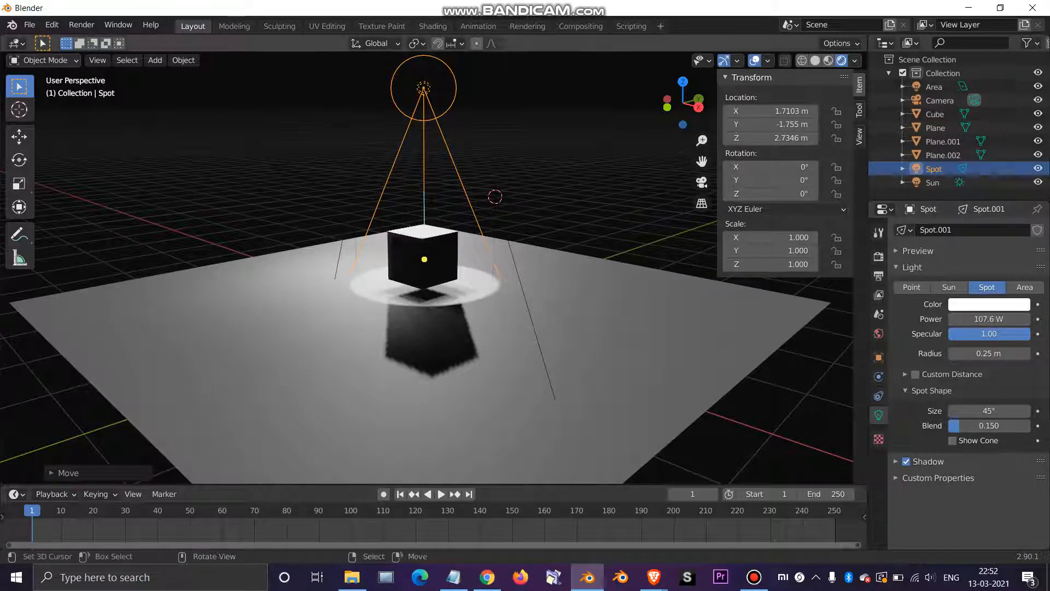
right_click(353, 183)
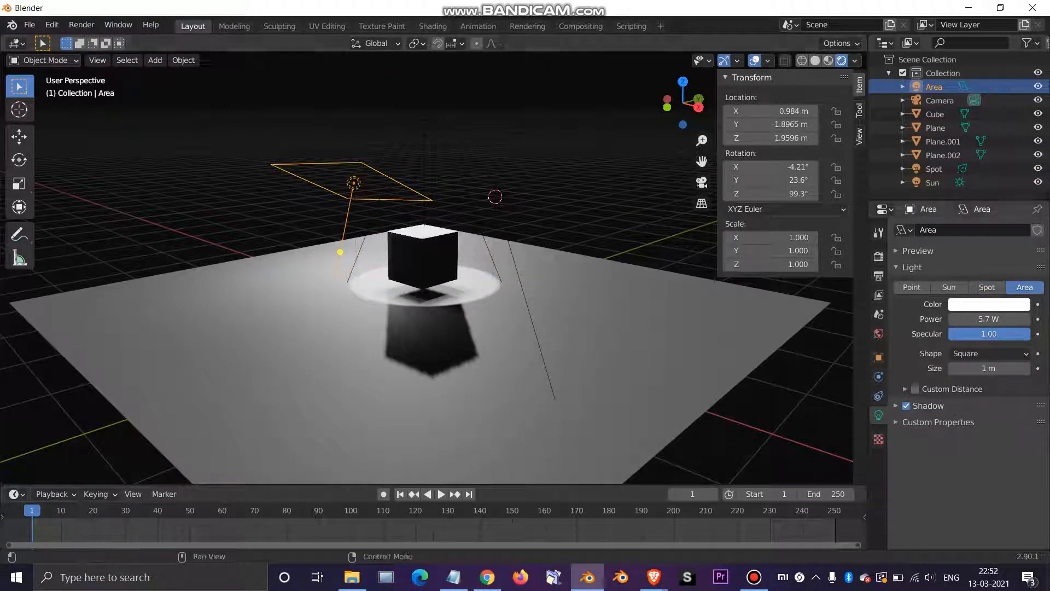
drag(988, 319, 1024, 319)
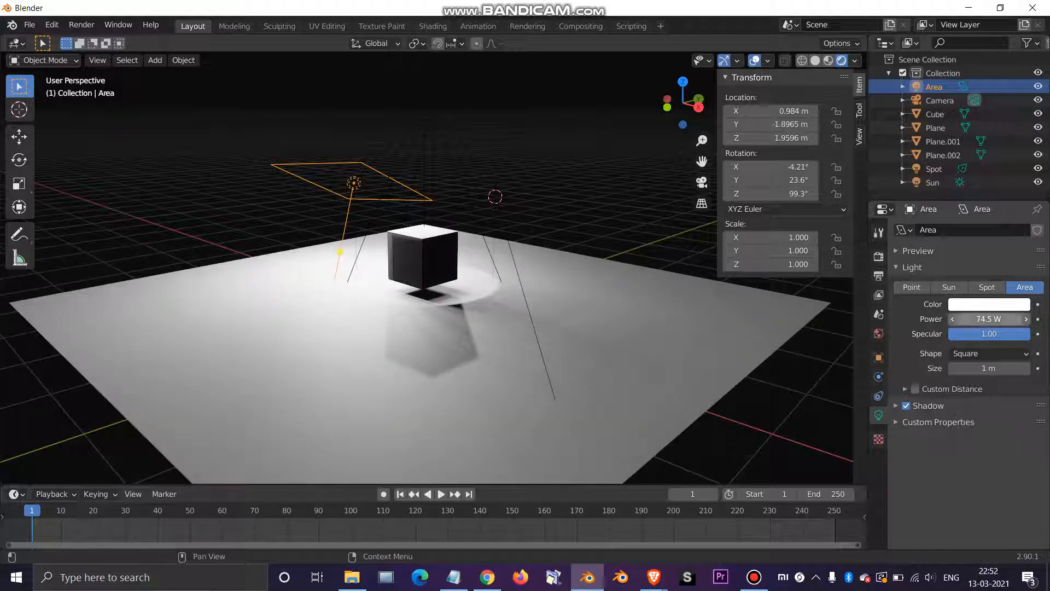
- Add a point light and move it to the cube at about X 1.80, Y -1.84, Z 1.42 m
key(shift+a)
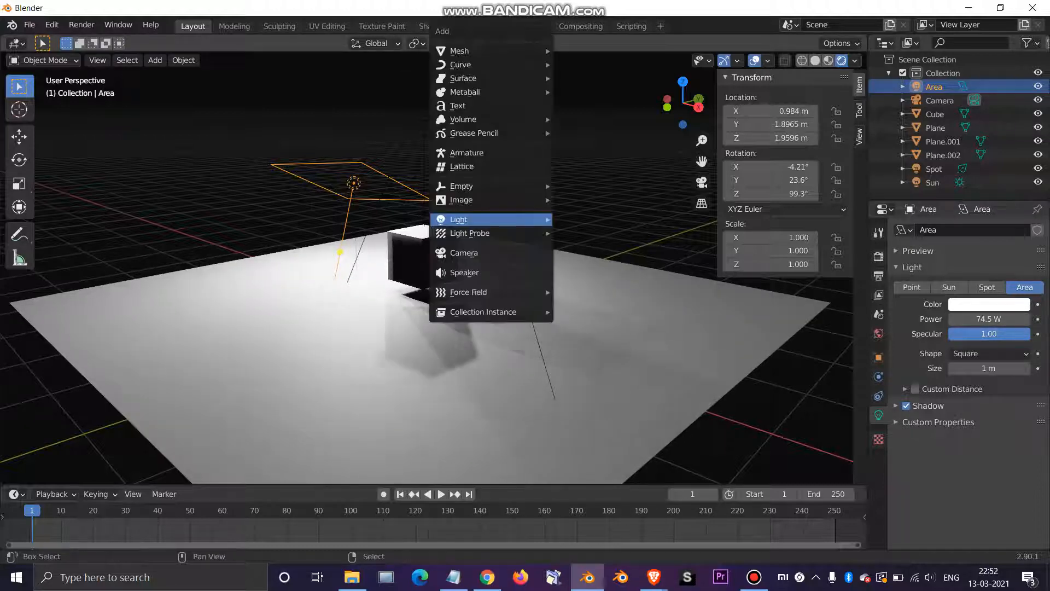
mouse_move(476, 220)
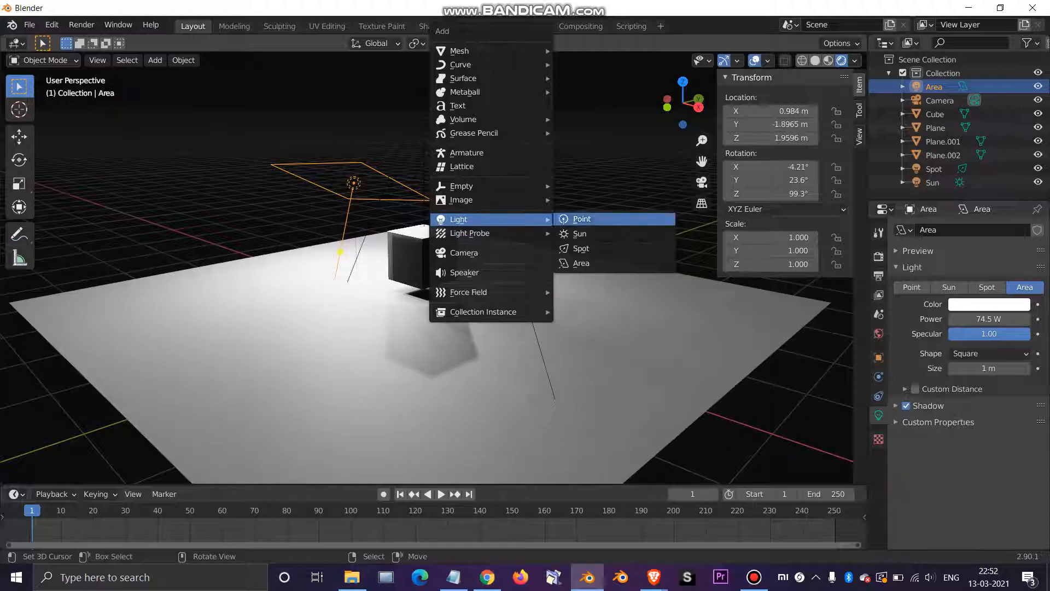
click(581, 219)
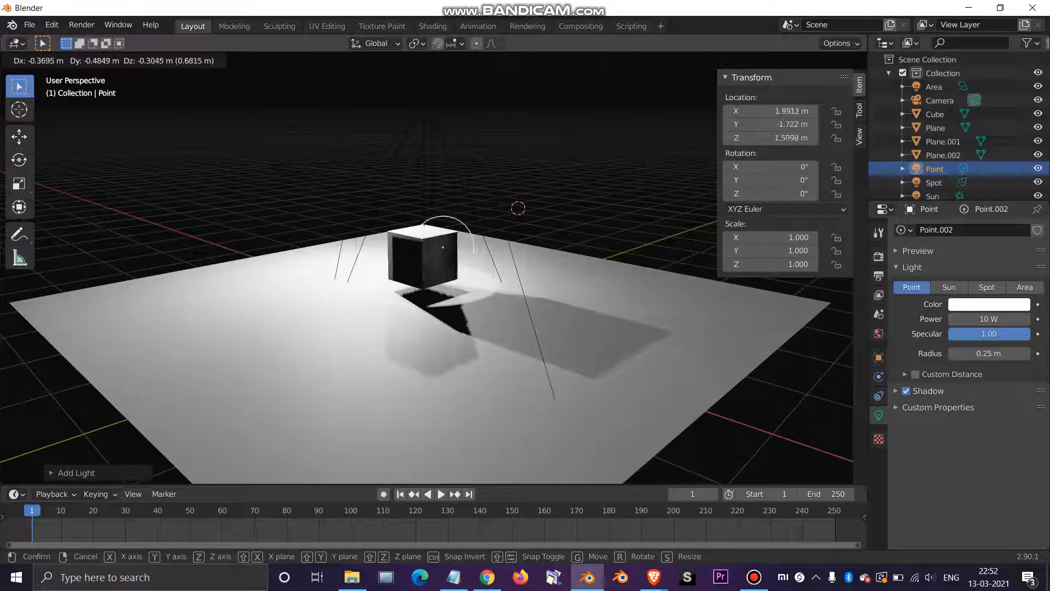
click(487, 269)
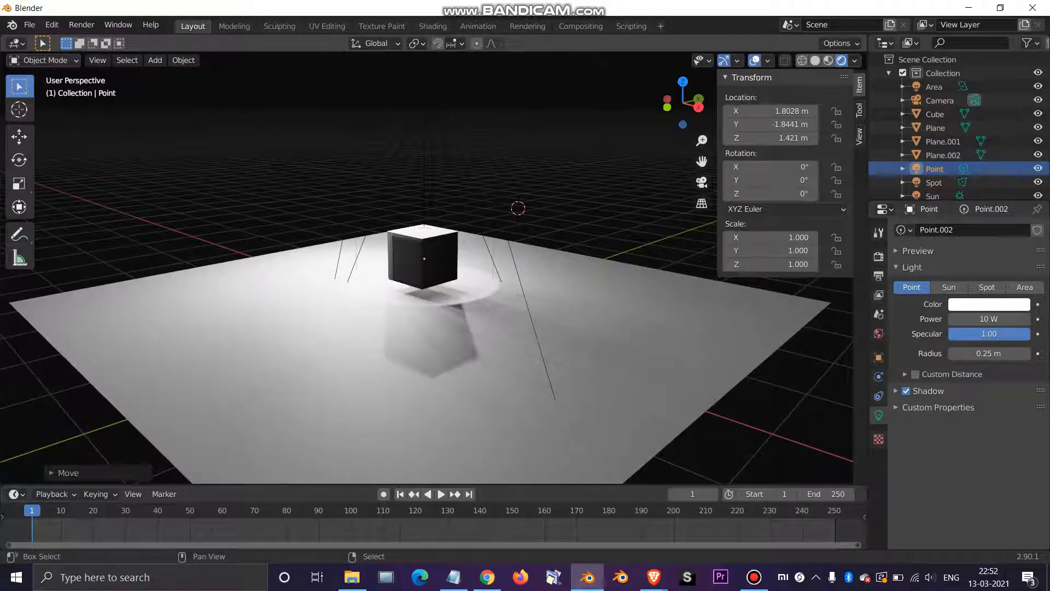
key(shift+z)
key(g)
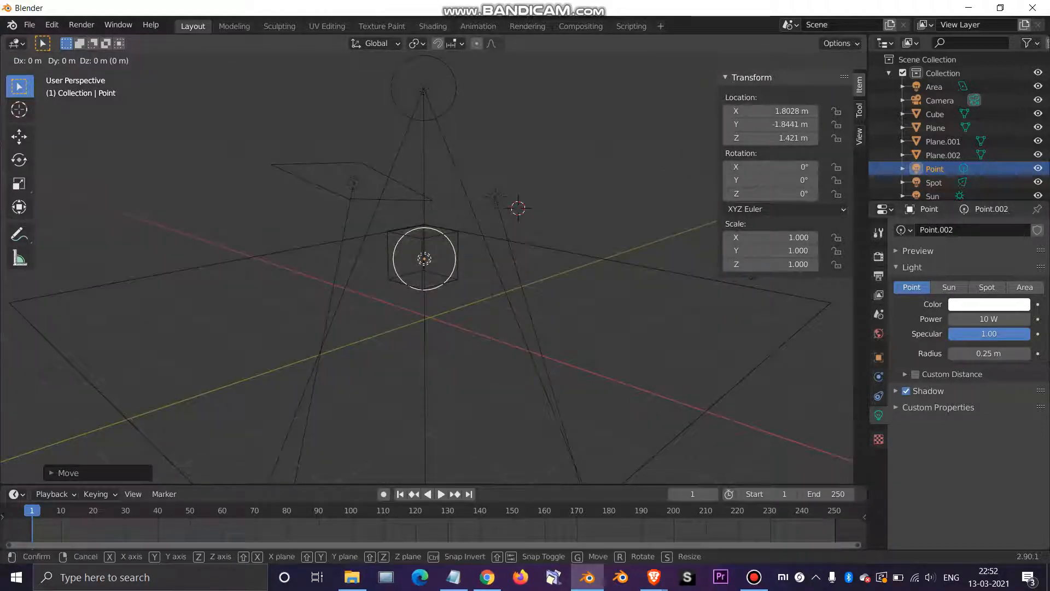
key(Escape)
key(z)
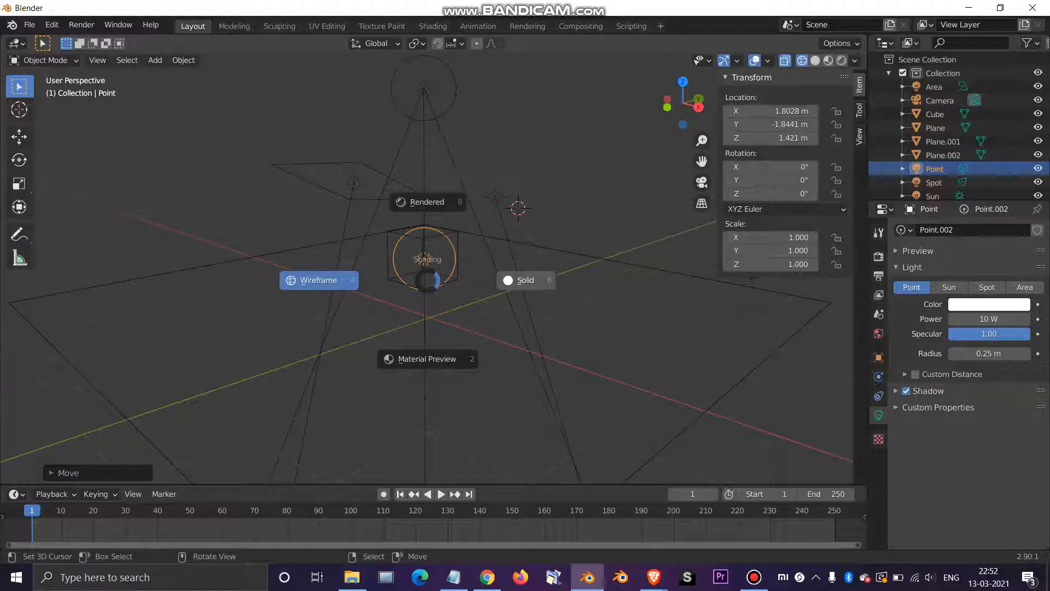
key(6)
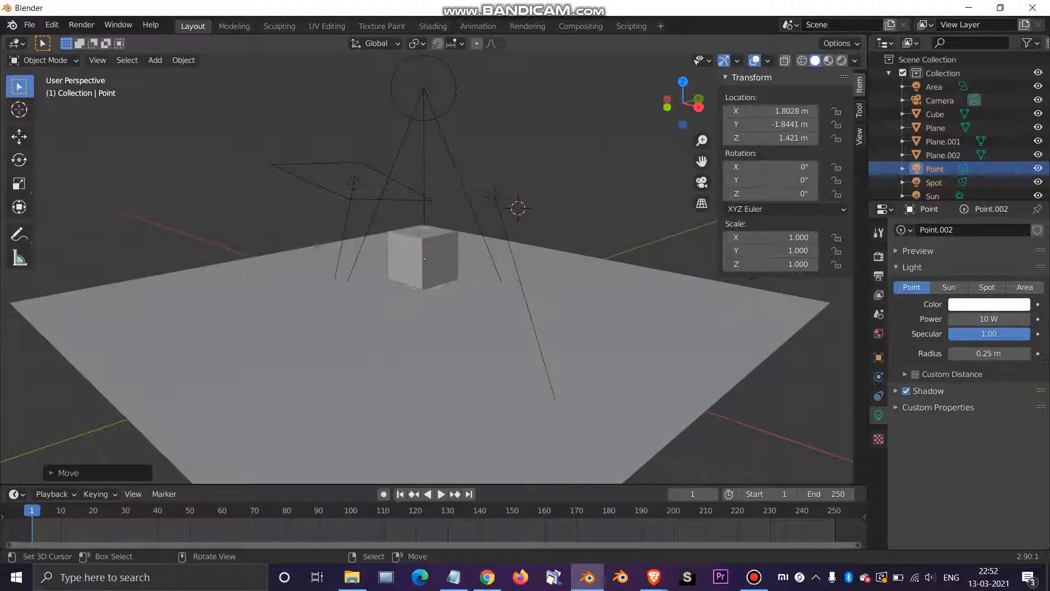
key(z)
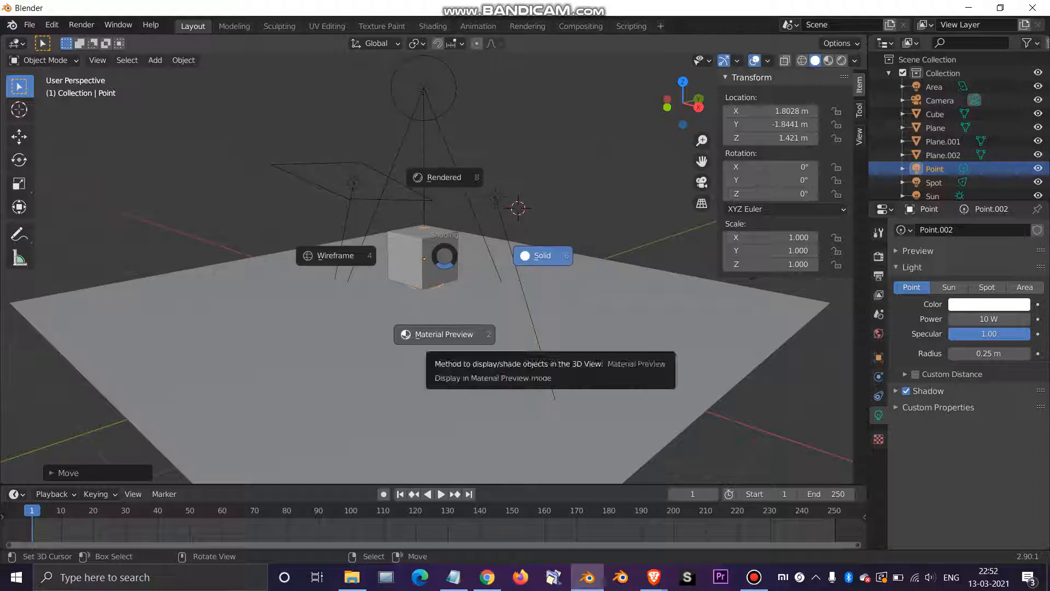
key(8)
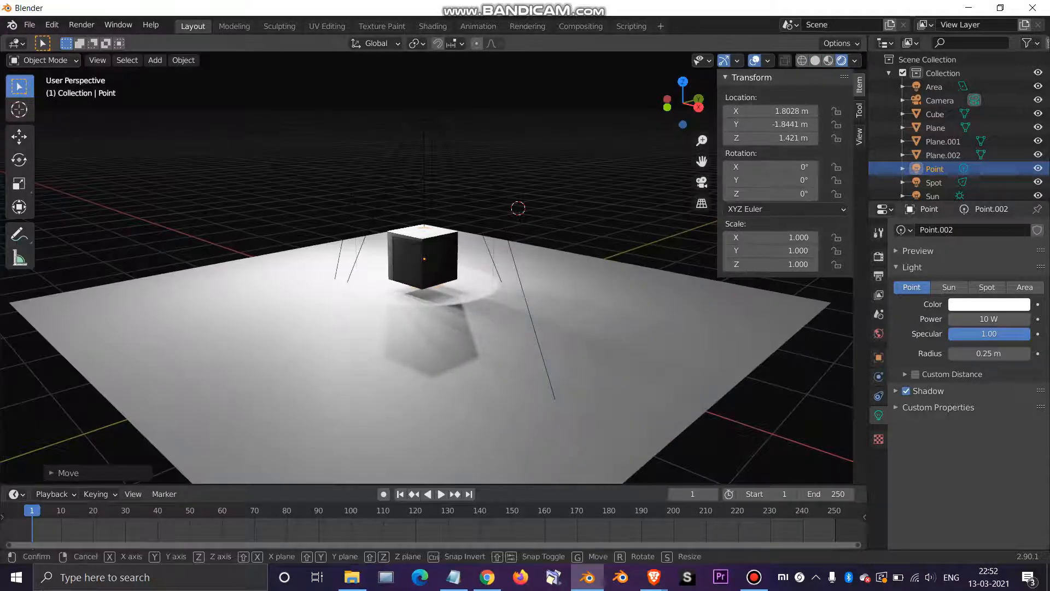
- Move the point light out in front of the cube to about X 2.41, Y -2.13, Z 1.40 m
key(g)
key(shift+z)
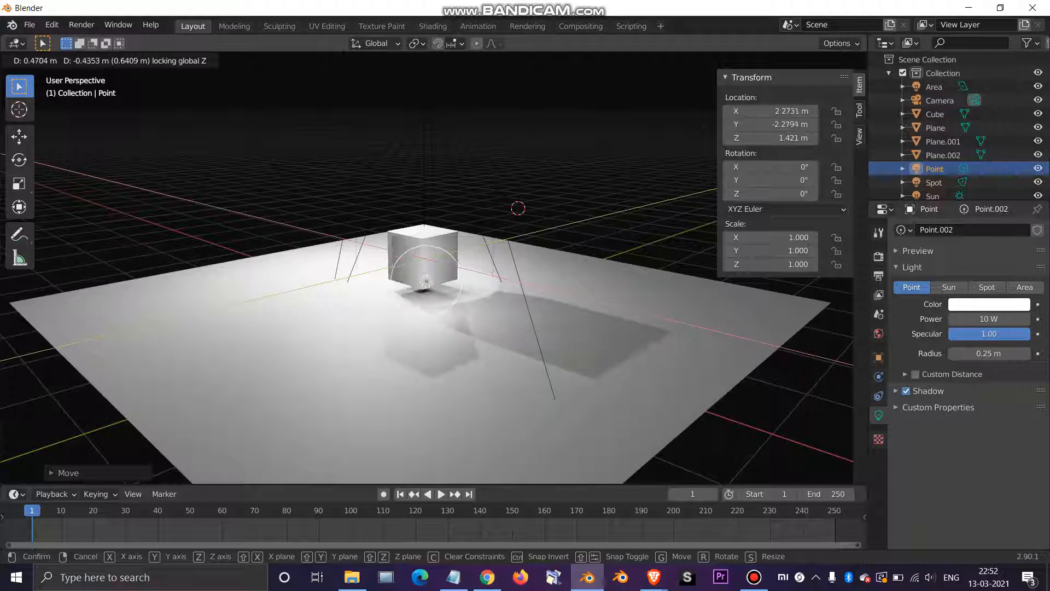
click(420, 281)
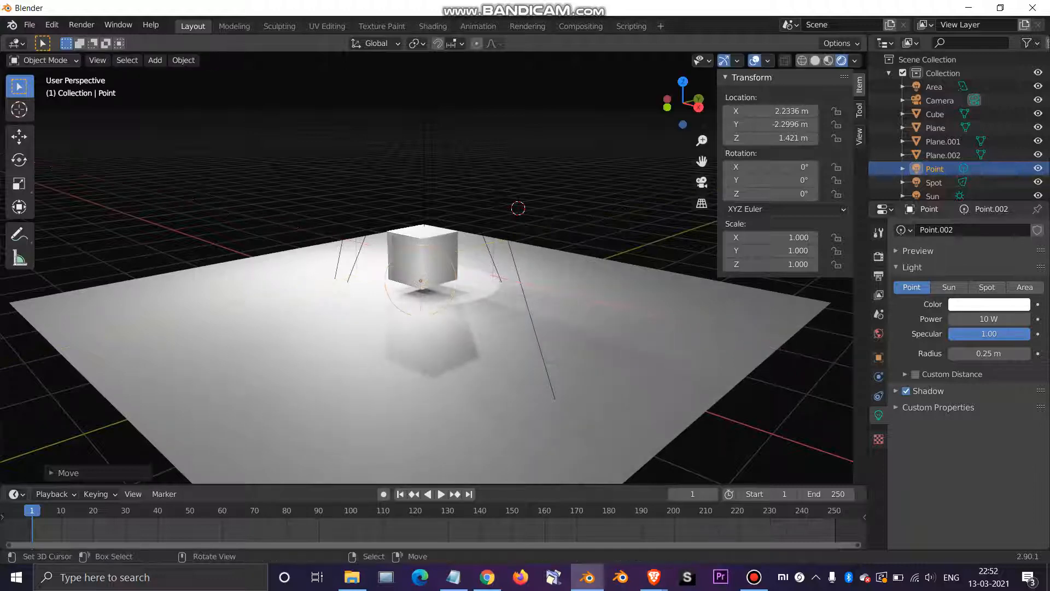
key(g)
click(455, 283)
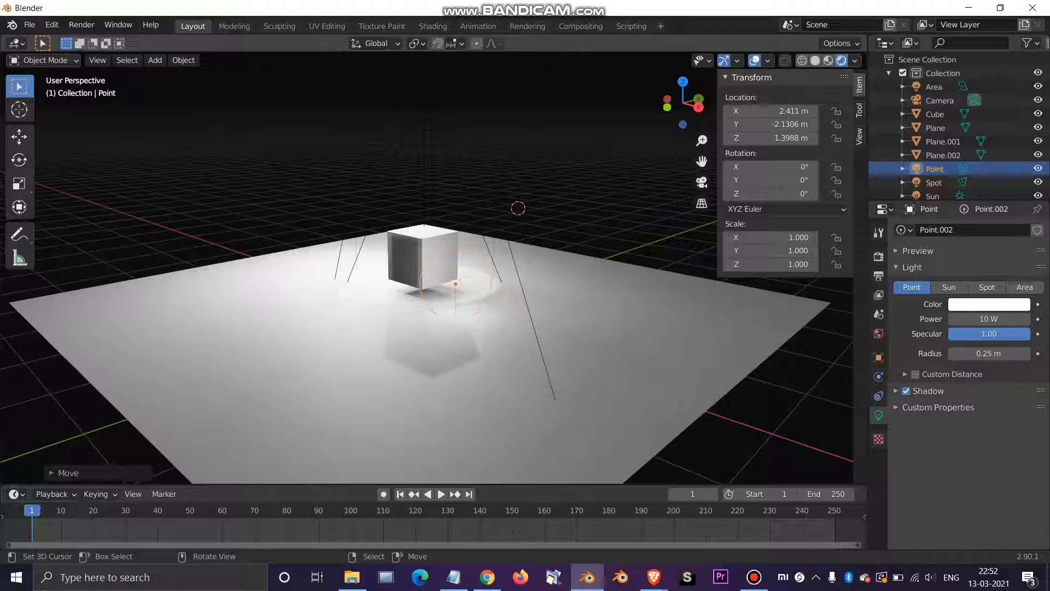
- Place the 3D cursor in the empty space beyond the edge of the plane
shift+right_click(796, 379)
click(825, 380)
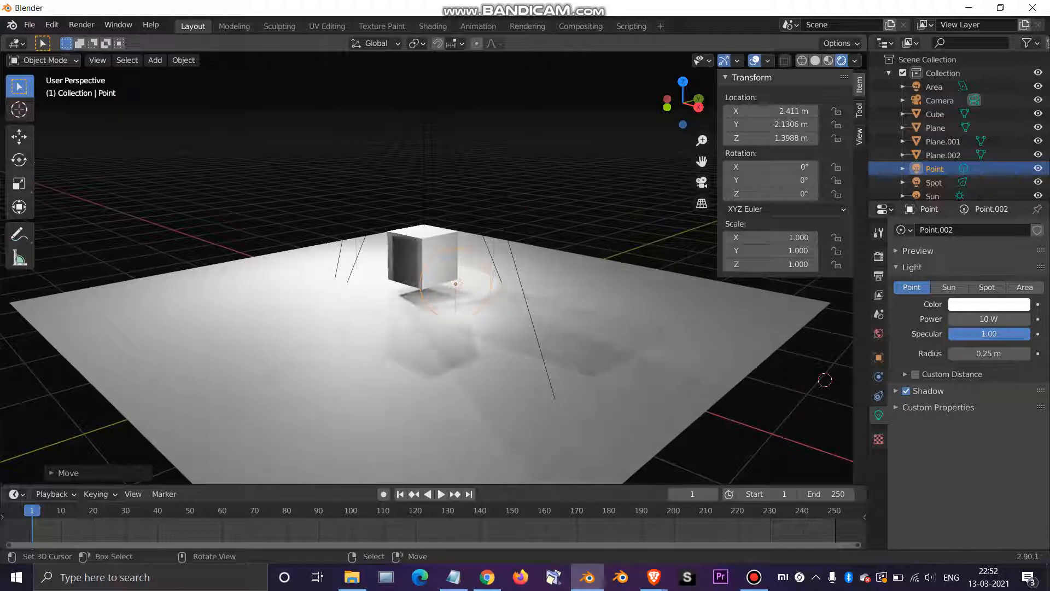
click(754, 577)
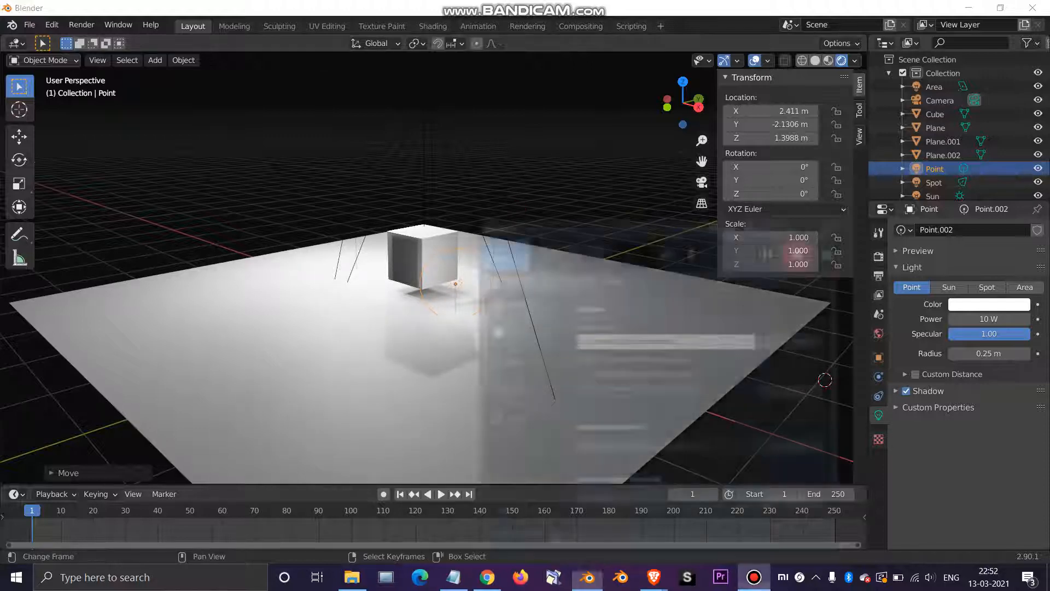